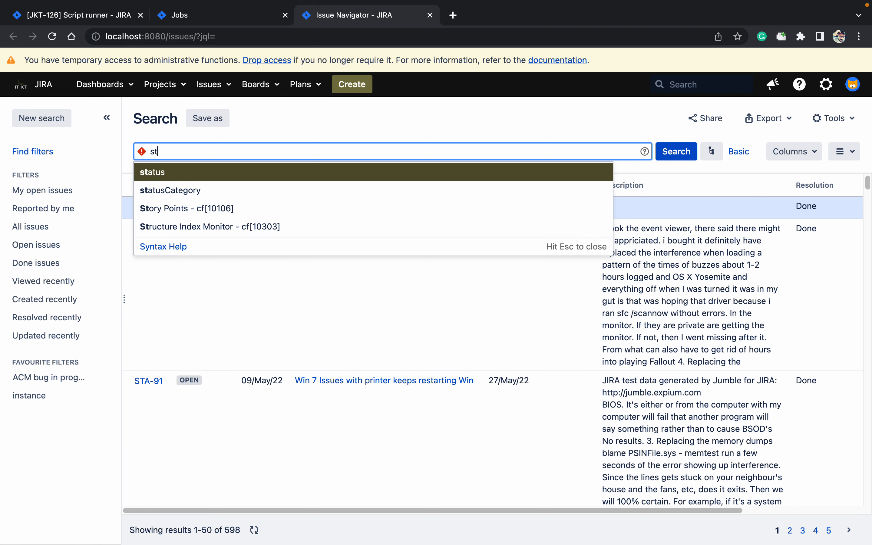
Step: Search for all issues with the JQL query status = "To Do"
{"action": "left_click", "coordinate": [169, 173]}
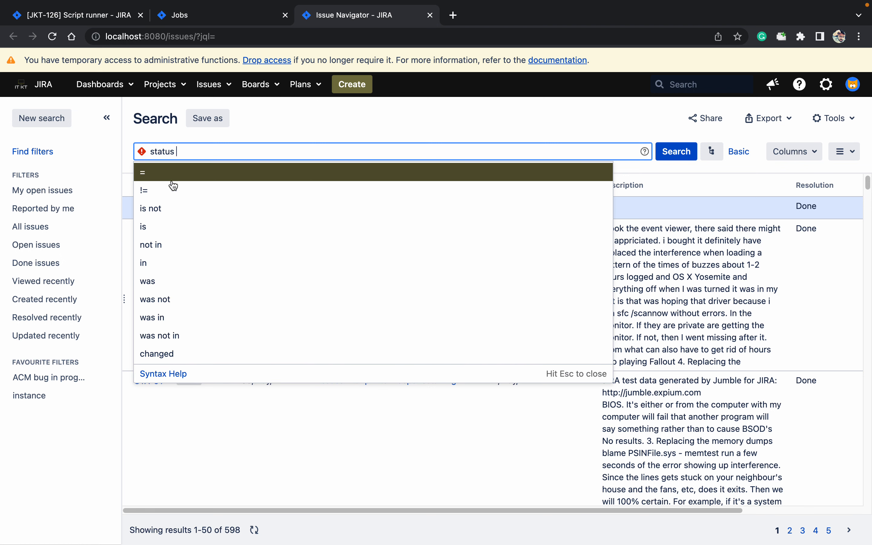
{"action": "left_click", "coordinate": [173, 185]}
{"action": "key", "text": "BackSpace"}
{"action": "key", "text": "BackSpace"}
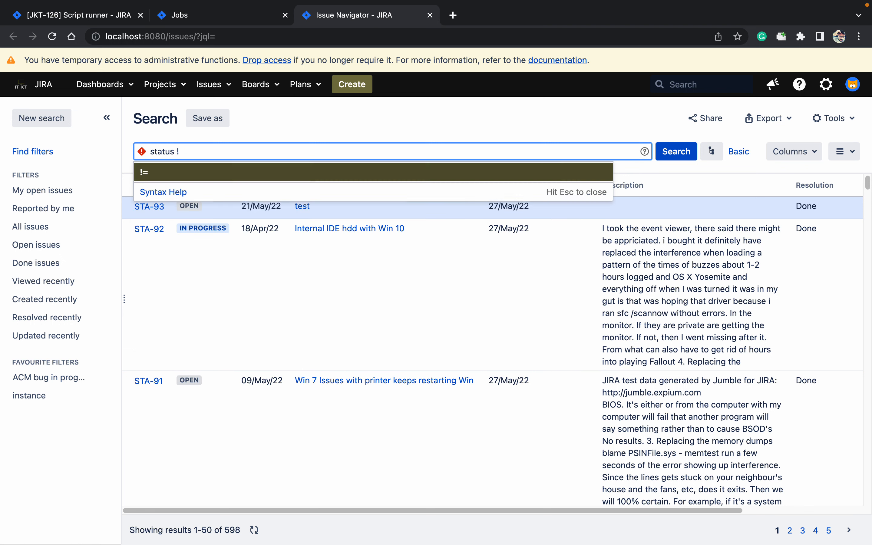
{"action": "left_click", "coordinate": [157, 172]}
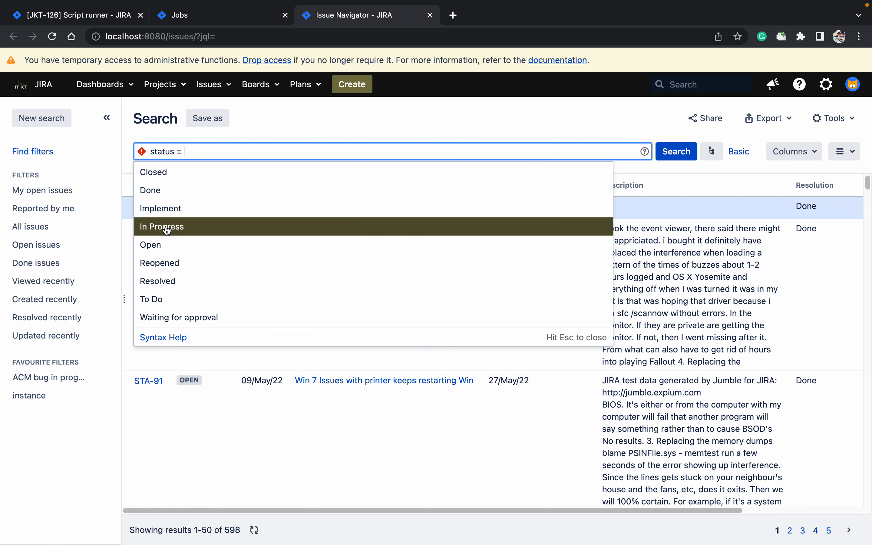
{"action": "left_click", "coordinate": [172, 299]}
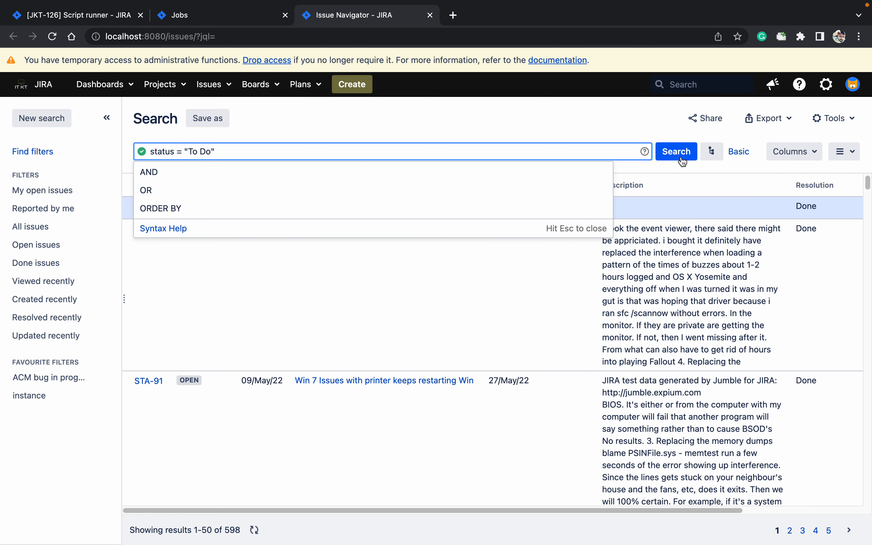
{"action": "left_click", "coordinate": [681, 157]}
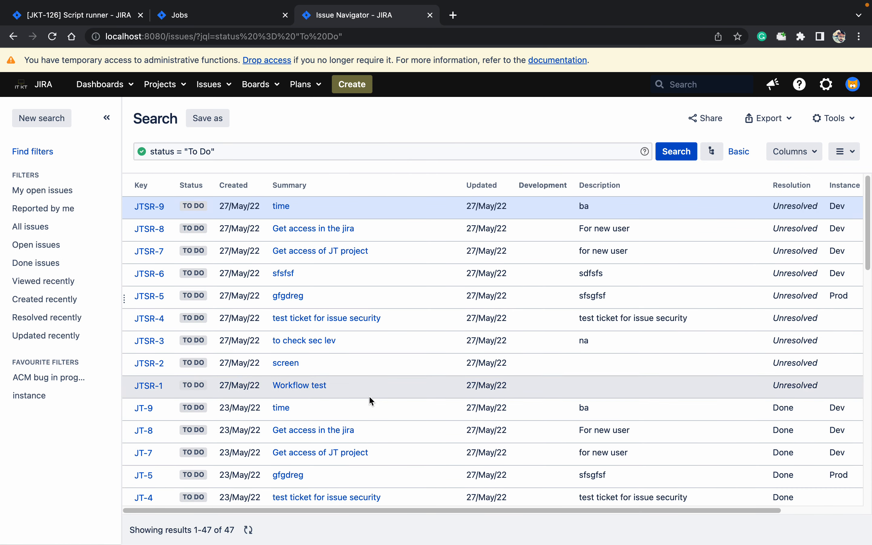
Step: Extend the JQL query with AND project = "Jira Test" and run the search
{"action": "left_click", "coordinate": [285, 147]}
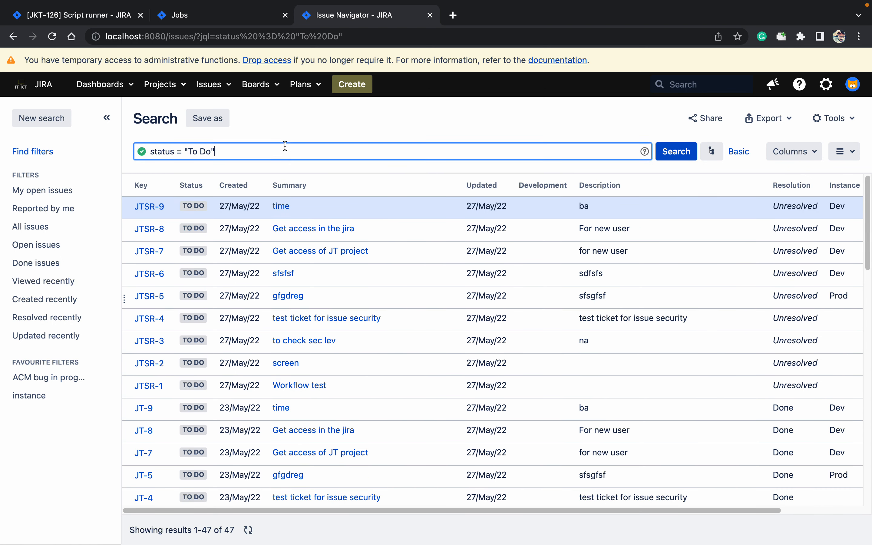
{"action": "left_click", "coordinate": [237, 173]}
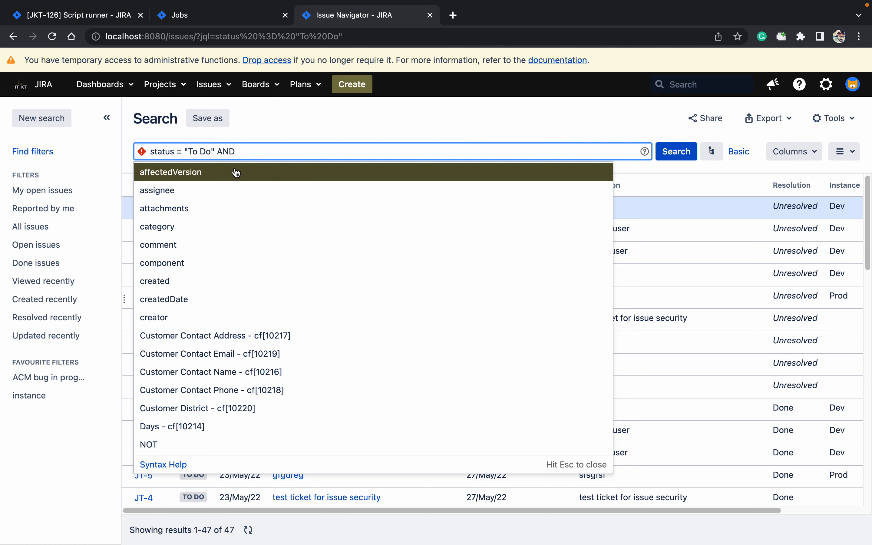
{"action": "type", "text": "pr"}
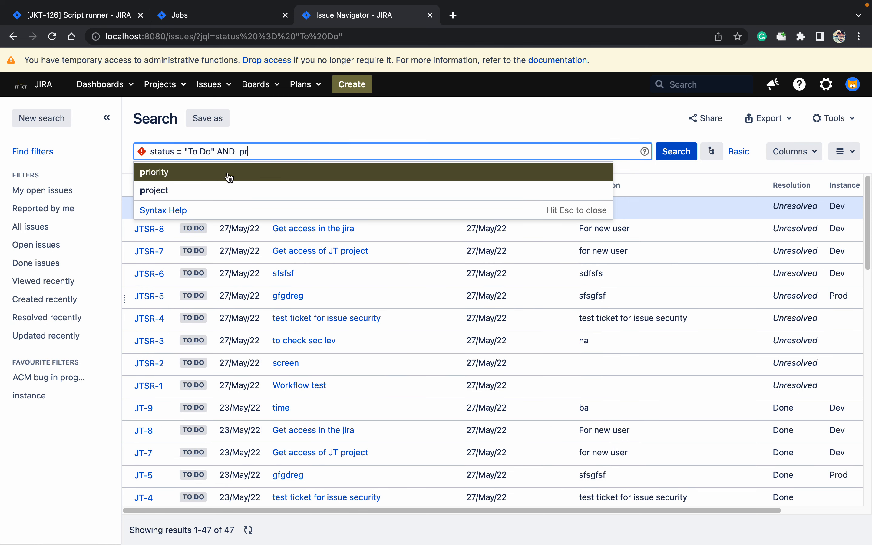
{"action": "left_click", "coordinate": [211, 190]}
{"action": "left_click", "coordinate": [202, 179]}
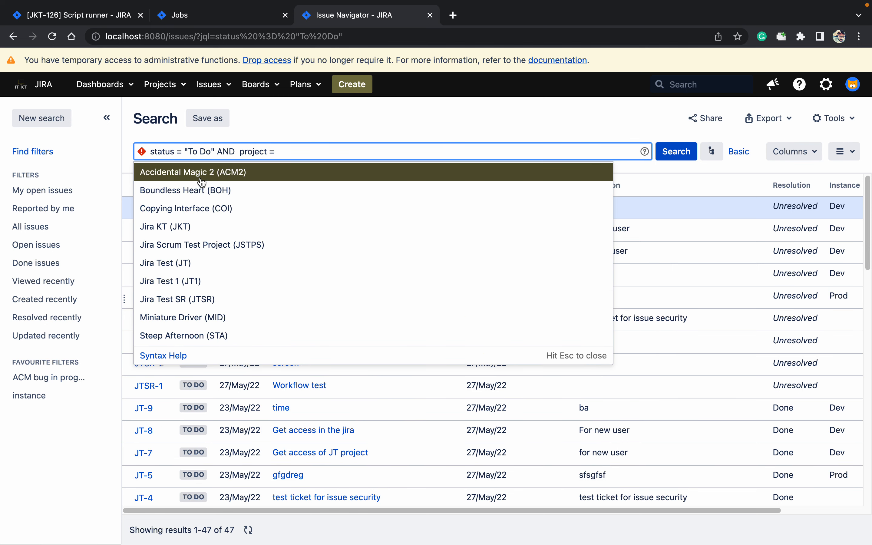
{"action": "type", "text": "JT"}
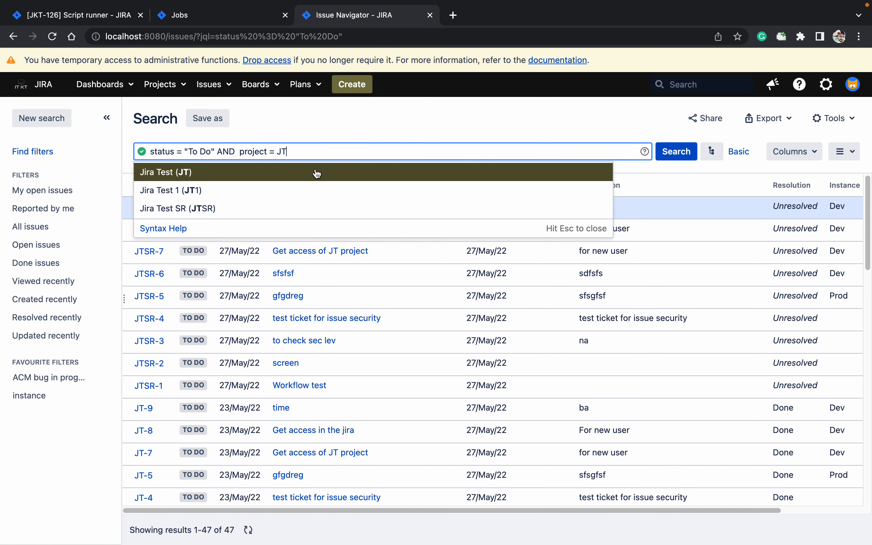
{"action": "left_click", "coordinate": [273, 172]}
{"action": "left_click", "coordinate": [676, 152]}
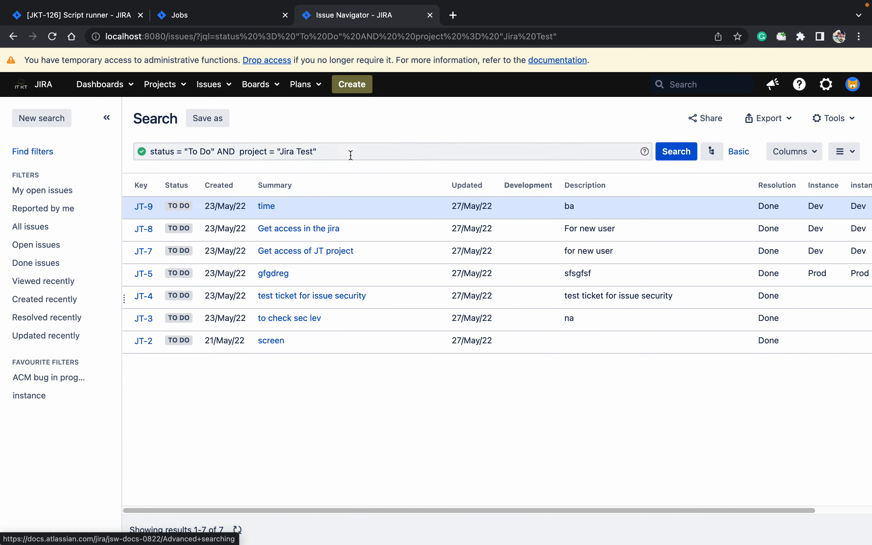
Step: Save the current search as a filter named JT status
{"action": "left_click", "coordinate": [218, 125]}
{"action": "type", "text": "JT st"}
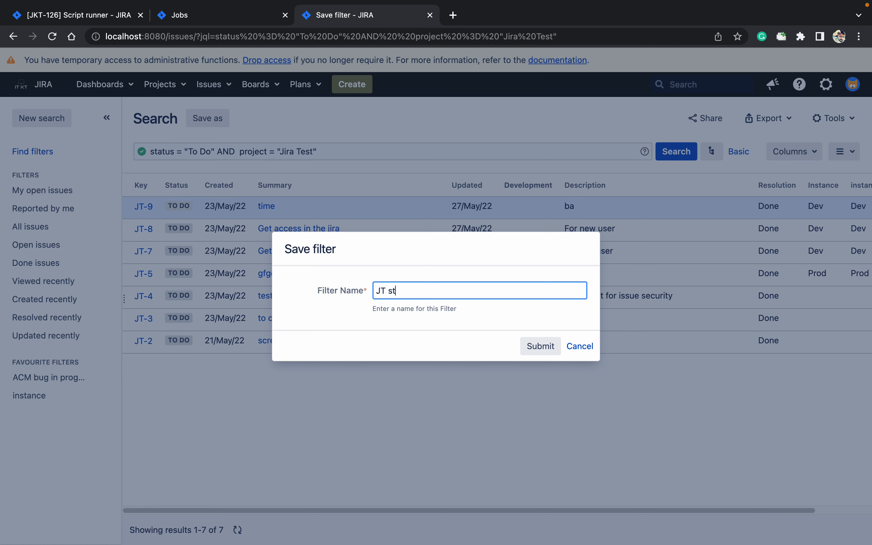
{"action": "type", "text": "atus"}
{"action": "key", "text": "Return"}
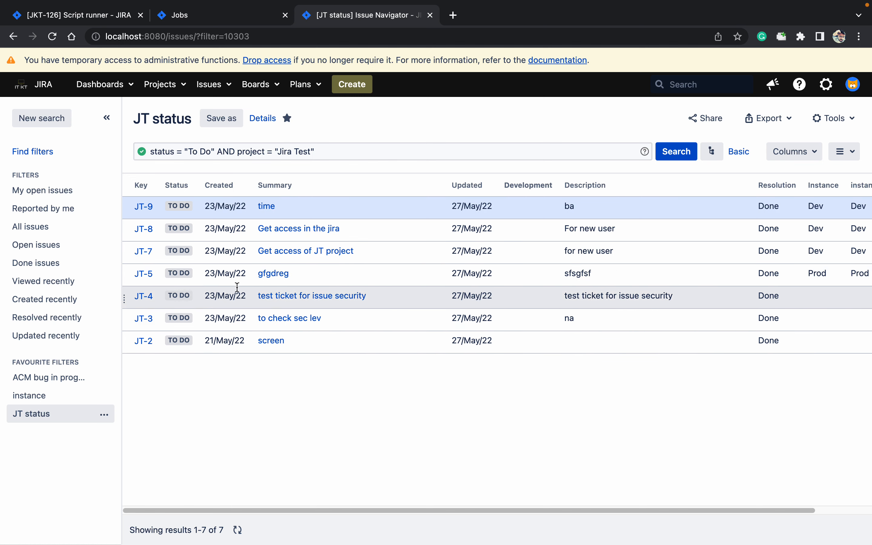
Step: Start creating an Issue Archiving Job in ScriptRunner's Jobs page
{"action": "left_click", "coordinate": [231, 23]}
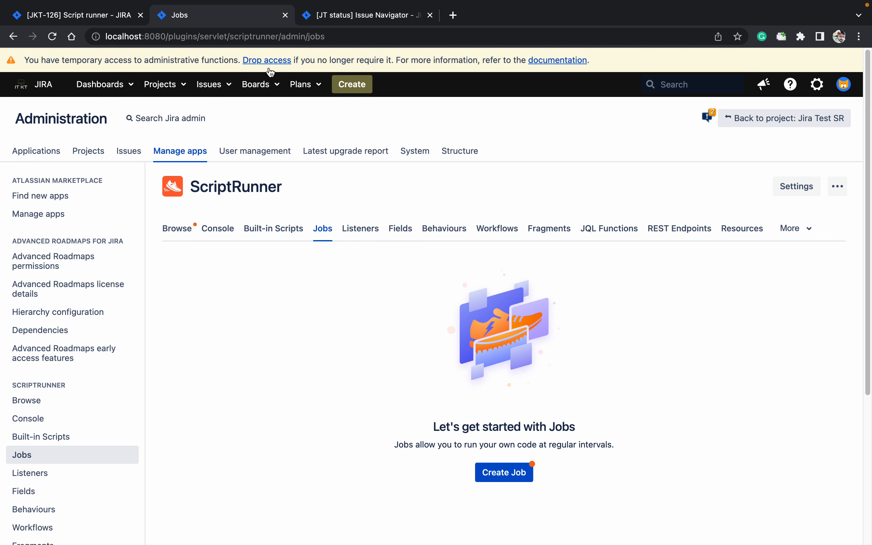
{"action": "left_click", "coordinate": [498, 470]}
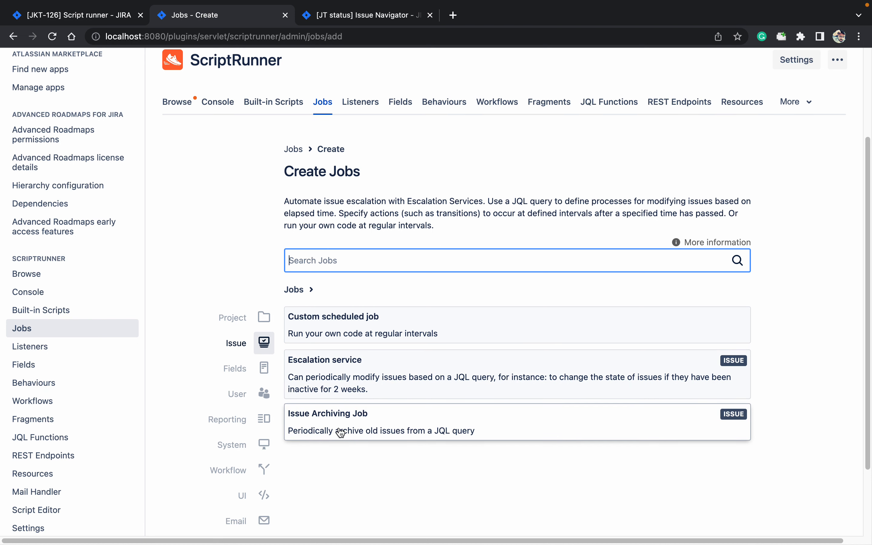
{"action": "left_click", "coordinate": [372, 430]}
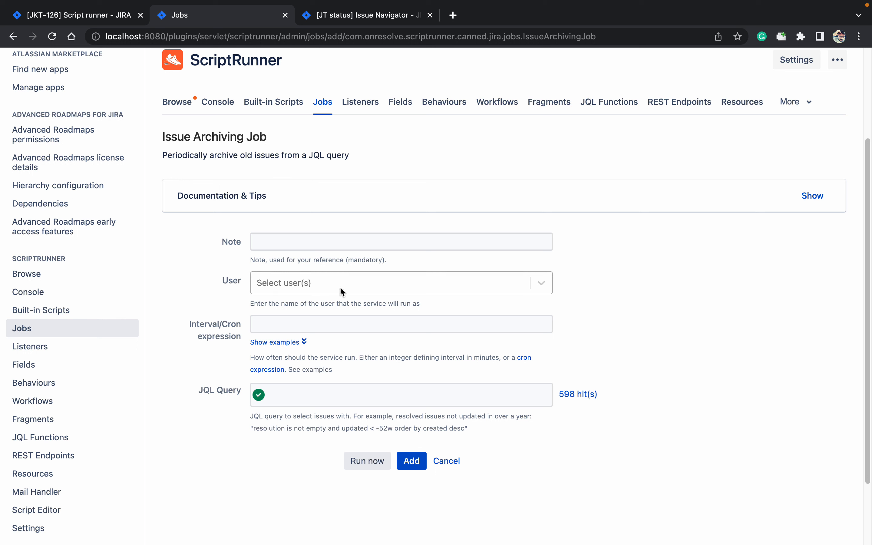
Step: Add the Assignee column to the JT status filter's results and check it in the list
{"action": "left_click", "coordinate": [381, 26]}
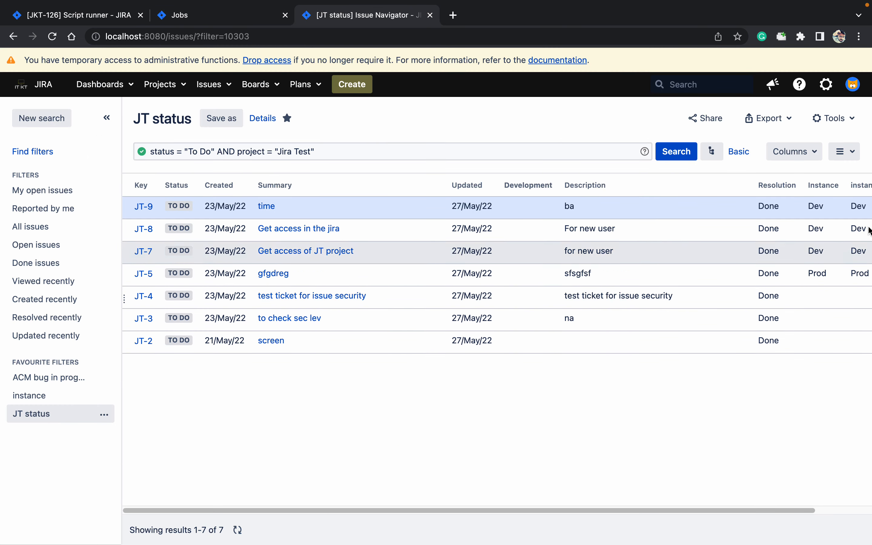
{"action": "left_click", "coordinate": [803, 153]}
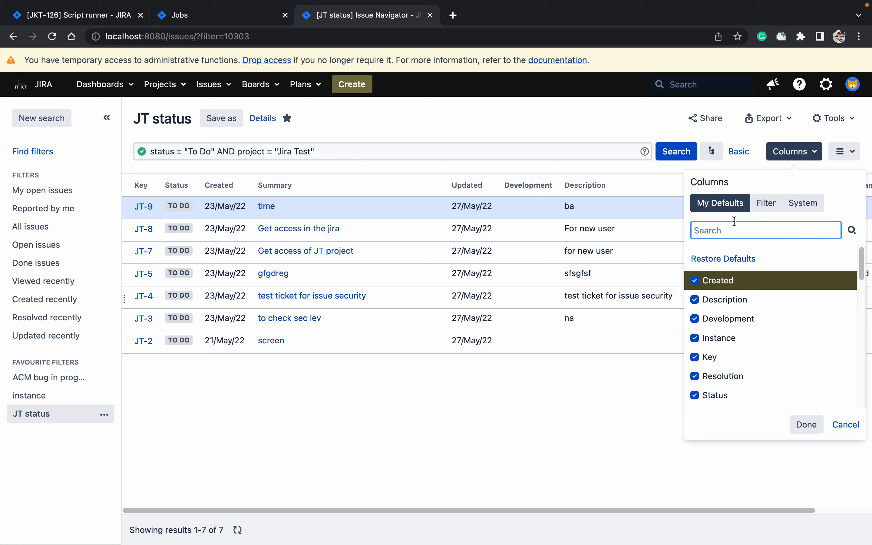
{"action": "type", "text": "repo"}
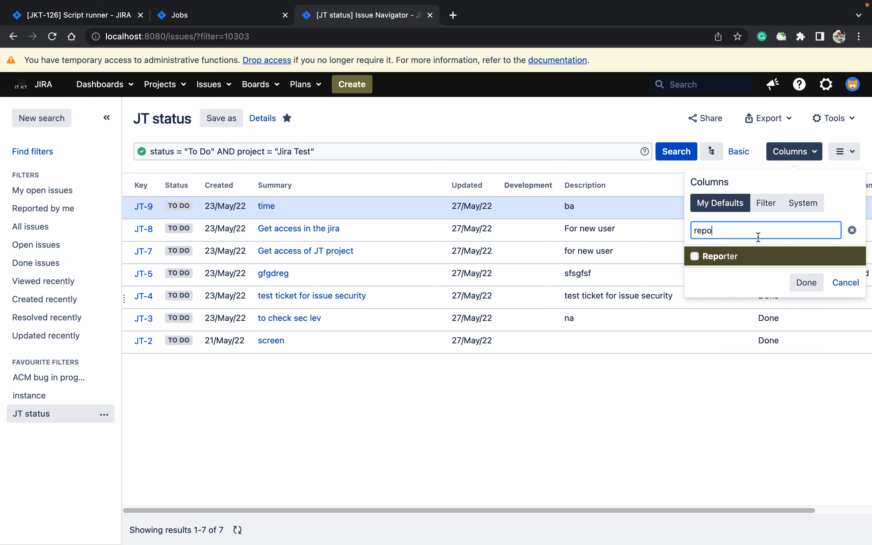
{"action": "key", "text": "BackSpace"}
{"action": "key", "text": "BackSpace"}
{"action": "key", "text": "BackSpace"}
{"action": "key", "text": "BackSpace"}
{"action": "type", "text": "as"}
{"action": "left_click", "coordinate": [696, 257]}
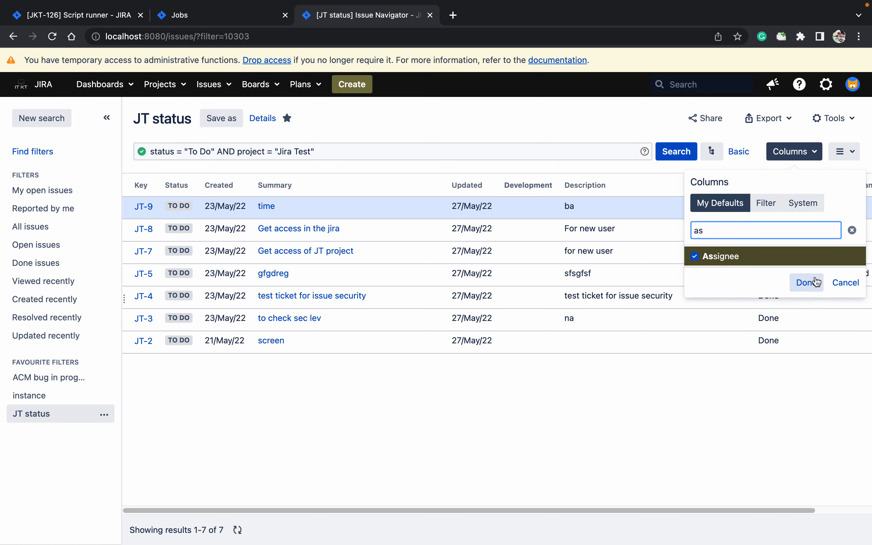
{"action": "left_click", "coordinate": [807, 283]}
{"action": "scroll", "coordinate": [809, 509], "scroll_direction": "right", "scroll_amount": 5}
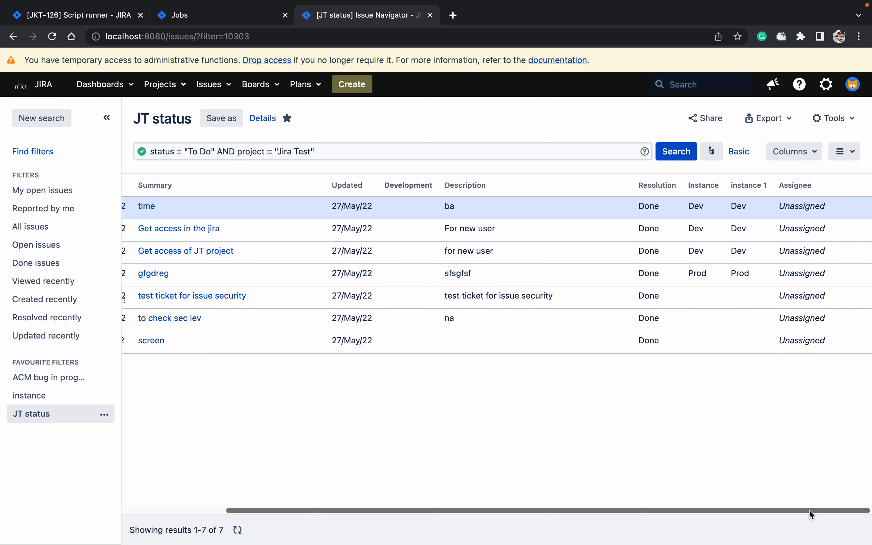
{"action": "scroll", "coordinate": [522, 505], "scroll_direction": "left", "scroll_amount": 5}
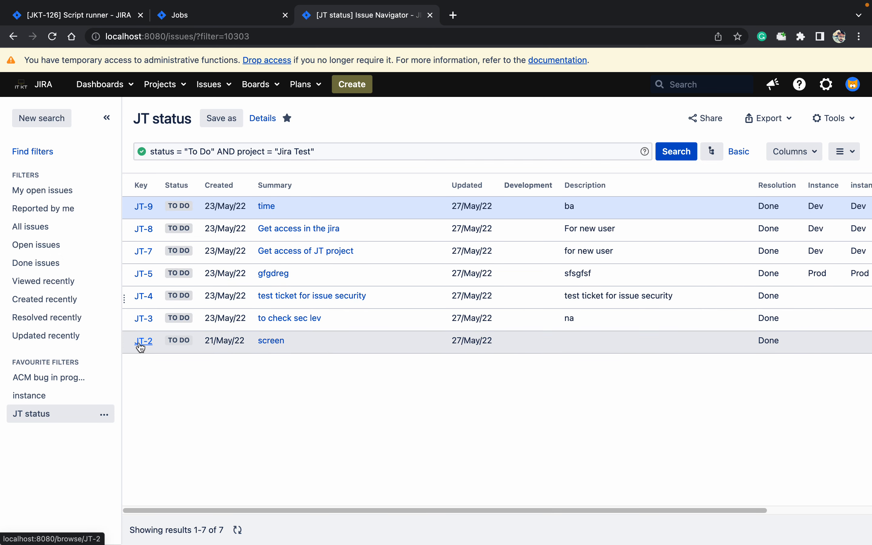
Step: Open issue JT-2 in a separate browser page, assign it to yourself, and close that page
{"action": "left_click", "coordinate": [141, 347], "text": "super"}
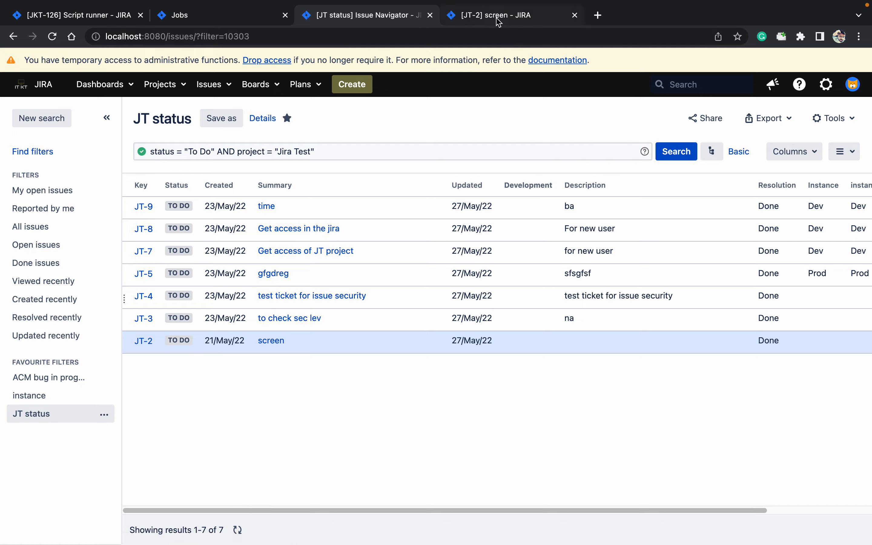
{"action": "key", "text": "ctrl+Tab"}
{"action": "left_click", "coordinate": [766, 221]}
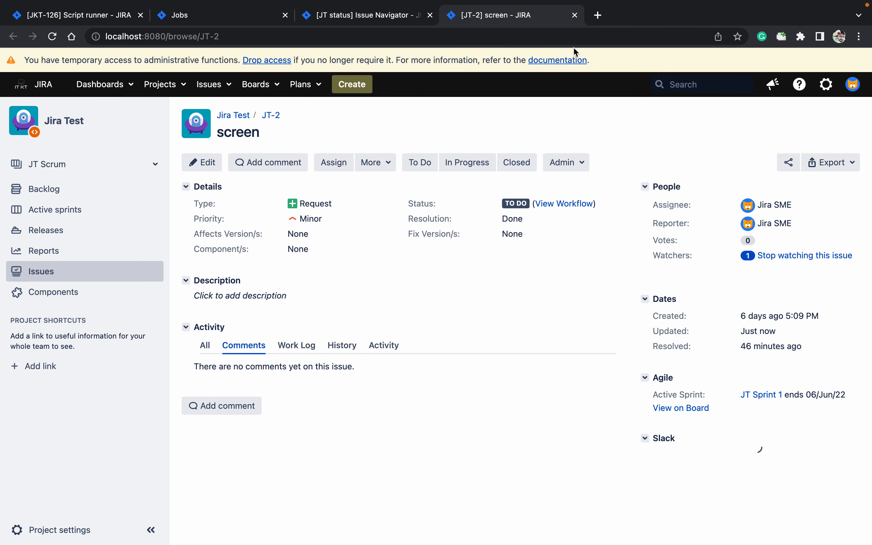
{"action": "left_click", "coordinate": [575, 16]}
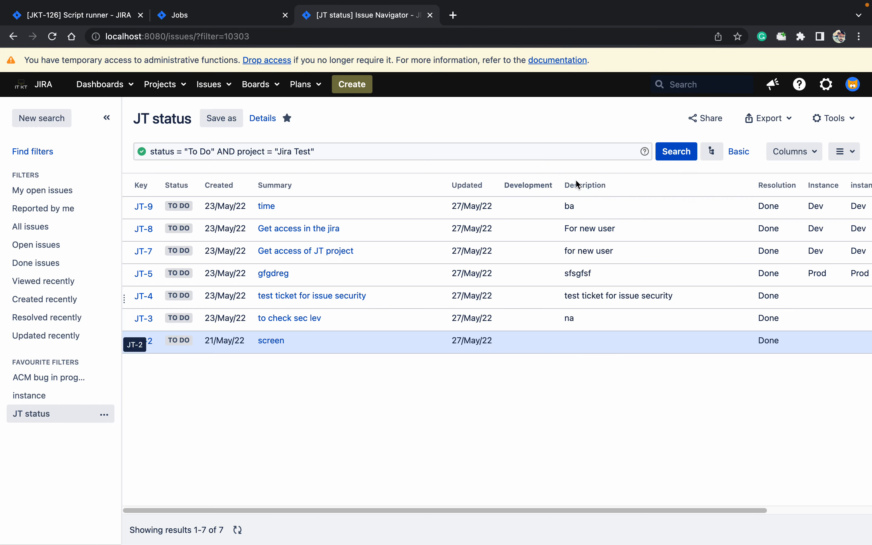
Step: Rerun the JT status search and move the Assignee column between Development and Description
{"action": "left_click", "coordinate": [672, 154]}
{"action": "left_click", "coordinate": [801, 510]}
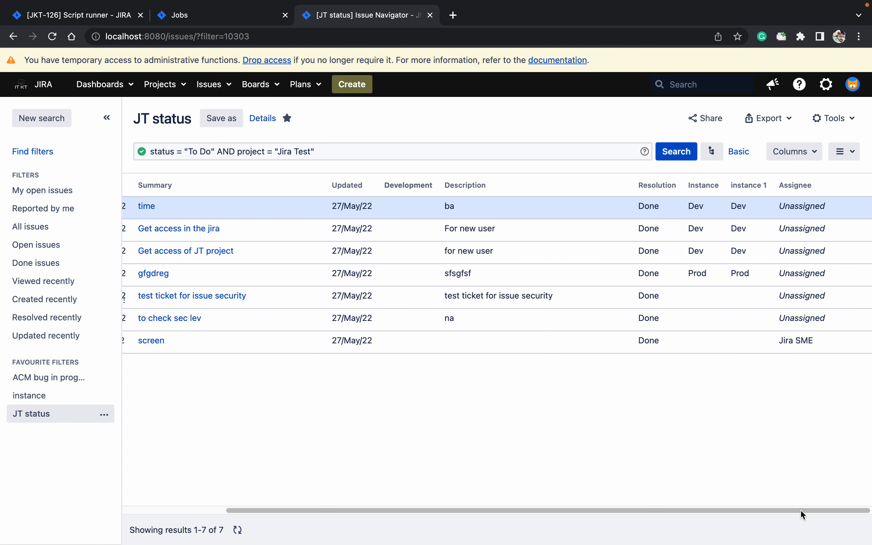
{"action": "left_click_drag", "start_coordinate": [803, 191], "coordinate": [462, 196]}
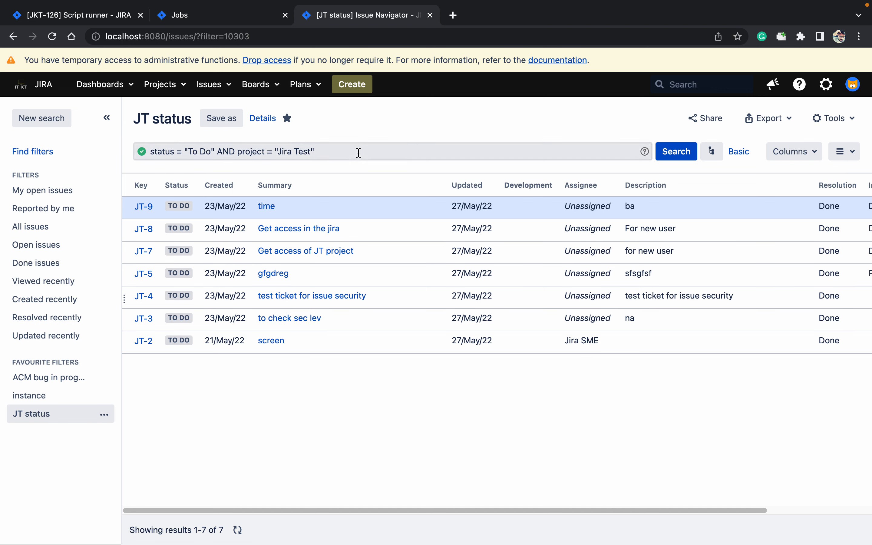
Step: Set the Issue Archiving Job to run as Jira SME with the example interval of every minute
{"action": "left_click", "coordinate": [216, 18]}
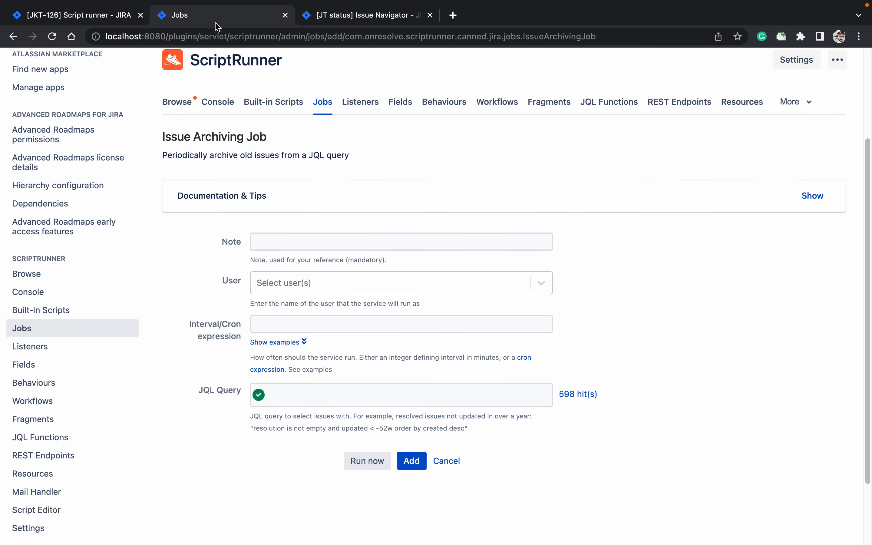
{"action": "left_click", "coordinate": [341, 389]}
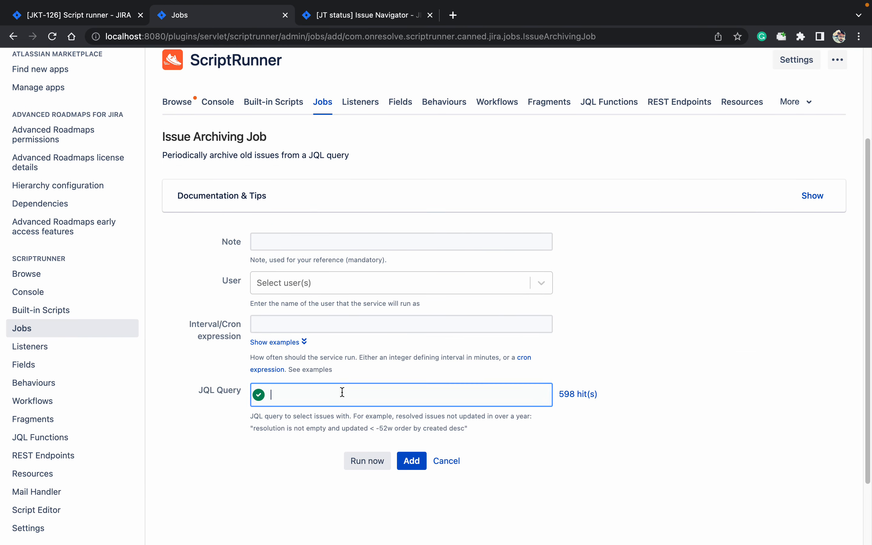
{"action": "left_click", "coordinate": [294, 285]}
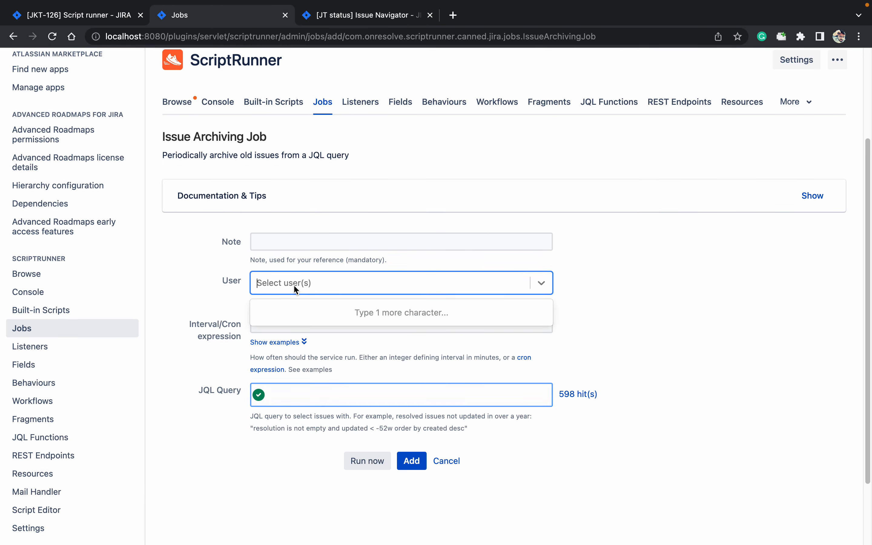
{"action": "type", "text": "jir"}
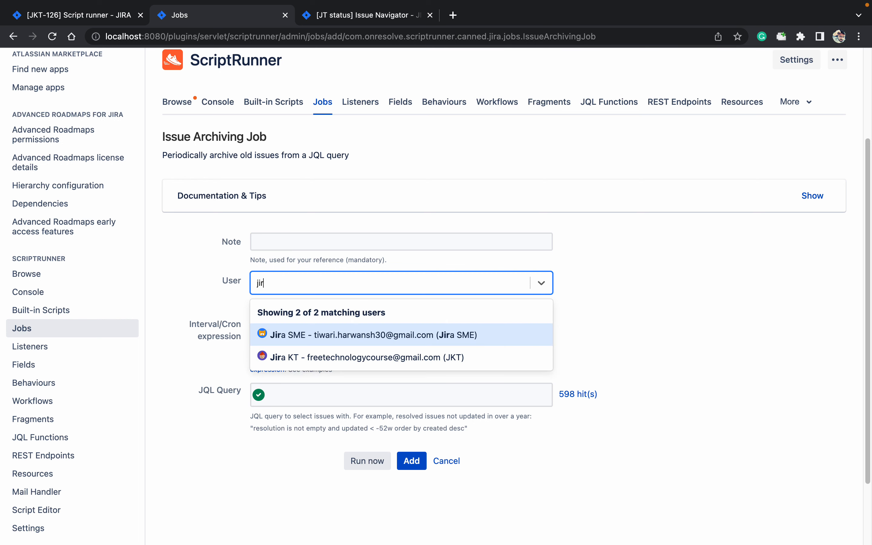
{"action": "left_click", "coordinate": [400, 339]}
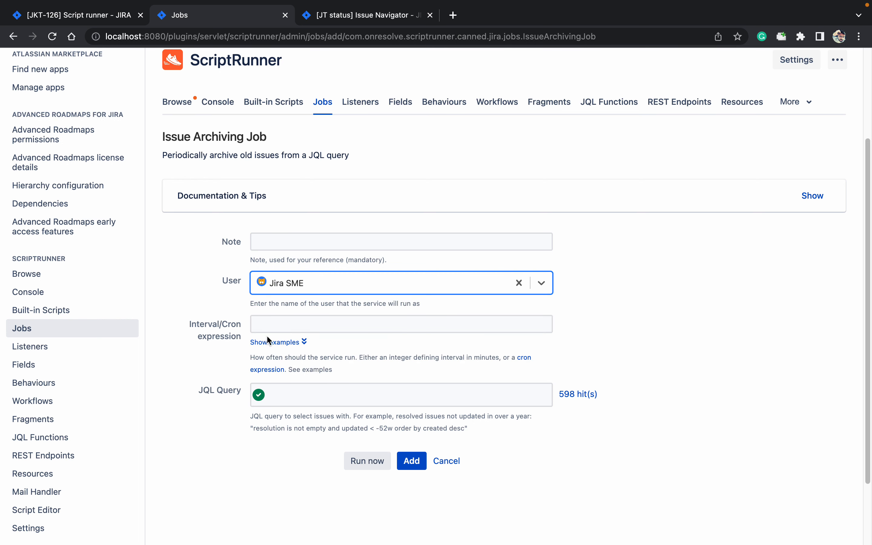
{"action": "left_click", "coordinate": [265, 343]}
{"action": "left_click", "coordinate": [311, 360]}
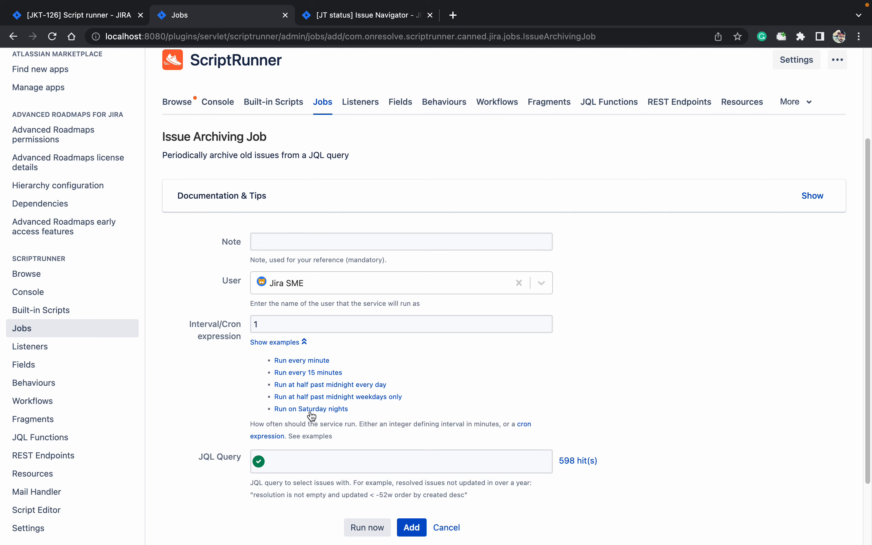
Step: Add the condition assignee = "Jira SME" to the JT status query and run the search
{"action": "left_click", "coordinate": [274, 462]}
{"action": "left_click", "coordinate": [386, 21]}
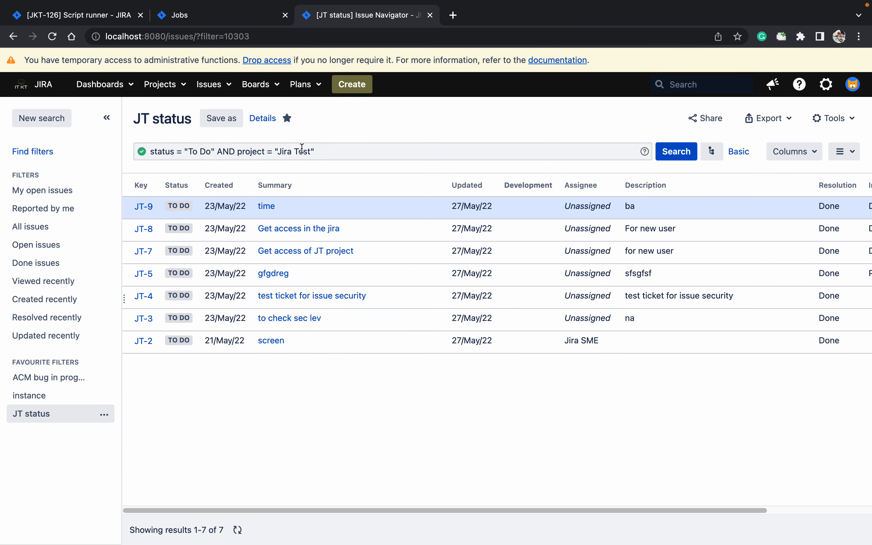
{"action": "left_click", "coordinate": [338, 155]}
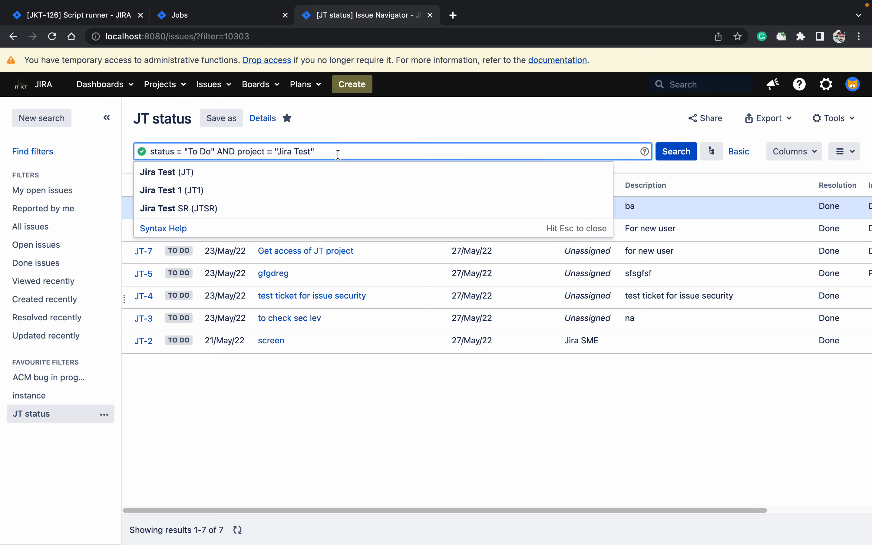
{"action": "left_click", "coordinate": [272, 173]}
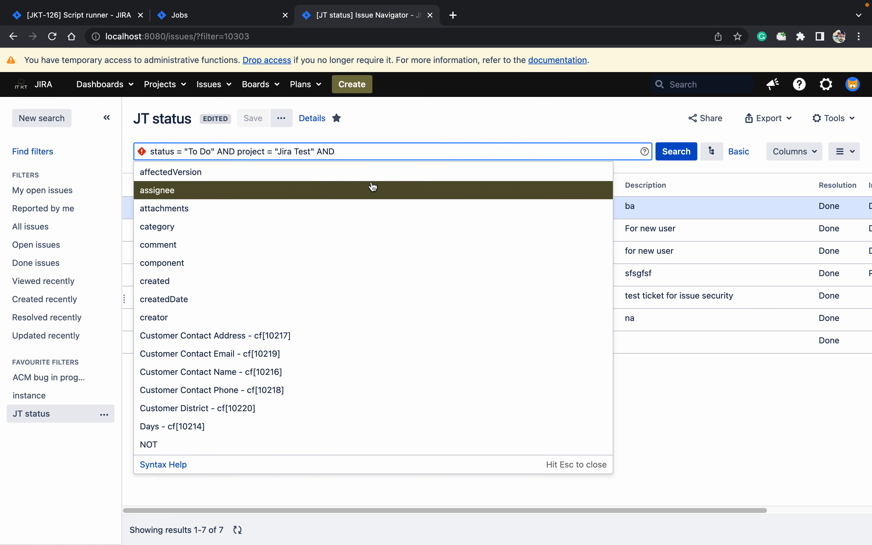
{"action": "type", "text": "ass"}
{"action": "left_click", "coordinate": [353, 176]}
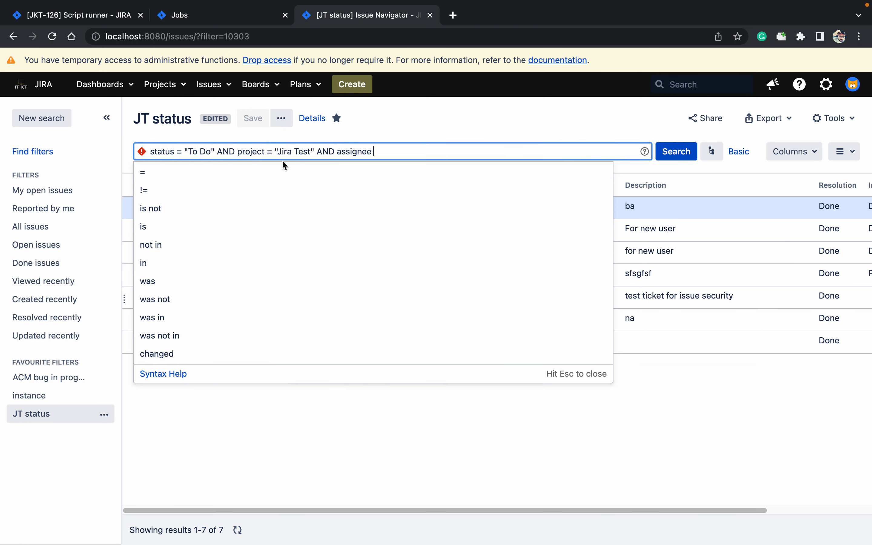
{"action": "left_click", "coordinate": [287, 173]}
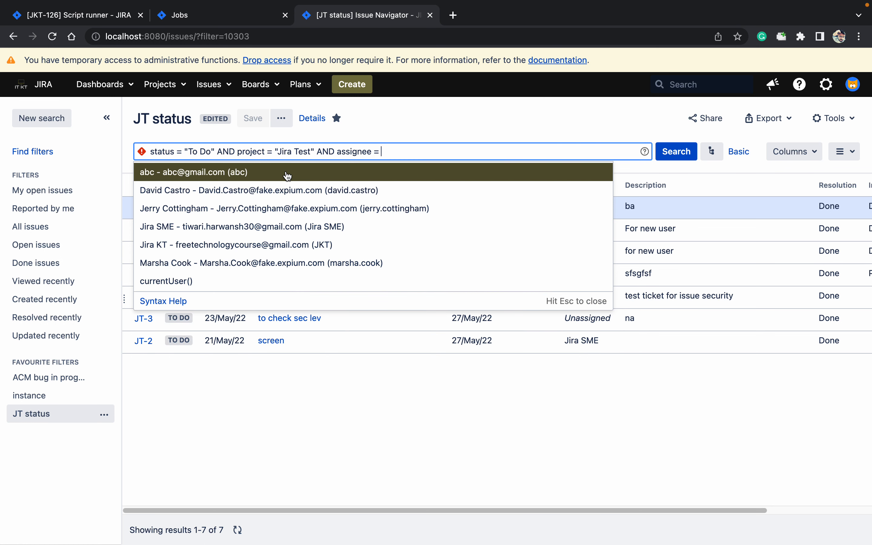
{"action": "left_click", "coordinate": [237, 228]}
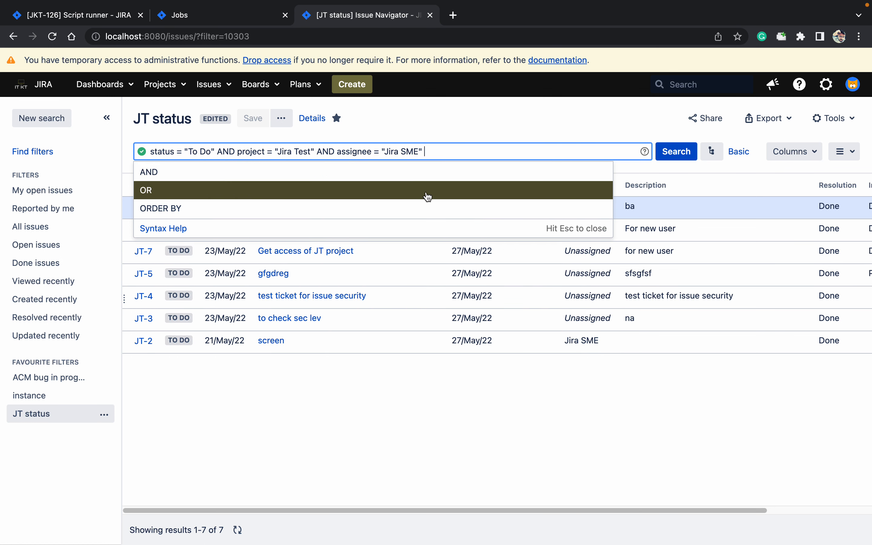
{"action": "left_click", "coordinate": [667, 155]}
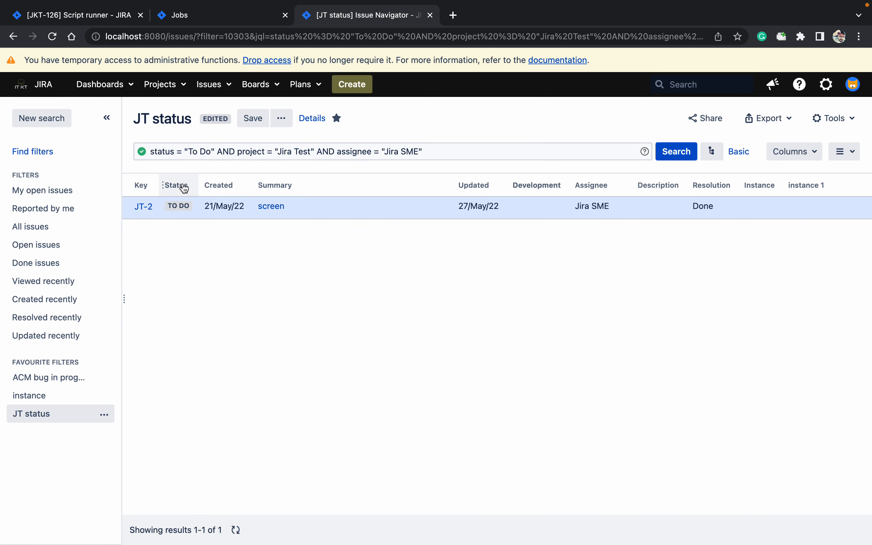
Step: Copy the complete JT status query into the JQL query of the Issue Archiving Job
{"action": "left_click", "coordinate": [398, 154]}
{"action": "key", "text": "super+a"}
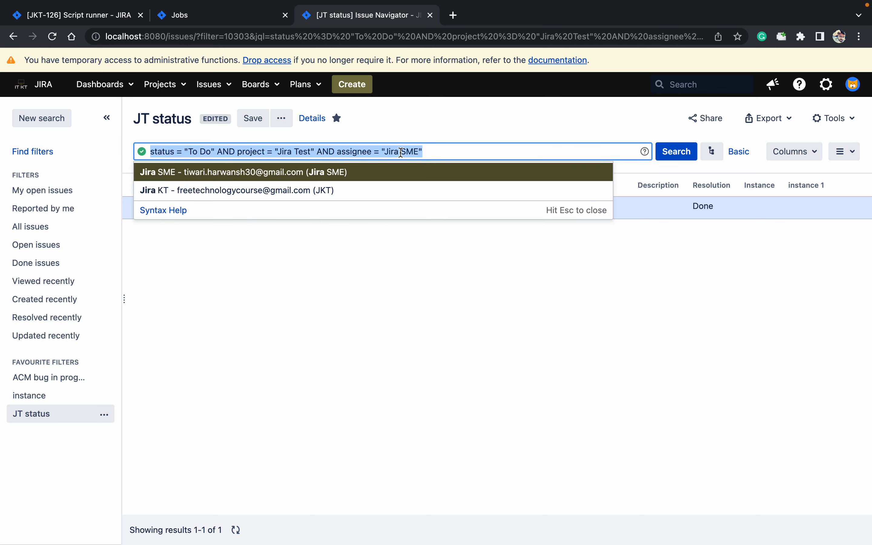
{"action": "key", "text": "super+c"}
{"action": "left_click", "coordinate": [235, 21]}
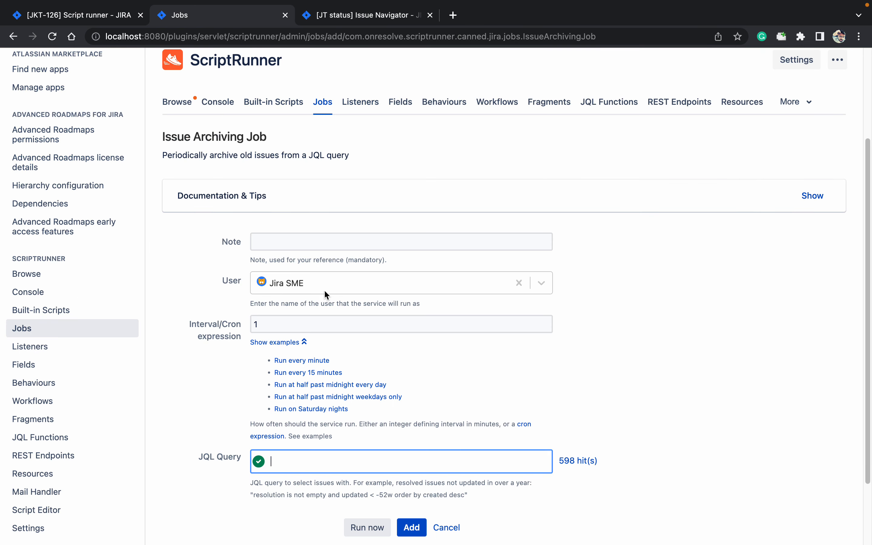
{"action": "key", "text": "super+v"}
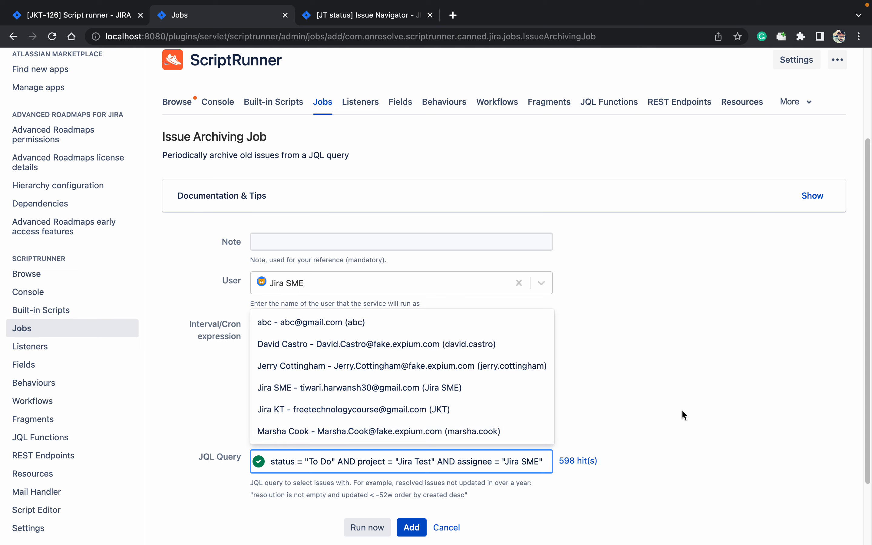
{"action": "left_click", "coordinate": [683, 410]}
Step: Give the Issue Archiving Job the note "change" and run it immediately to view its result
{"action": "scroll", "coordinate": [683, 410], "scroll_direction": "down", "scroll_amount": 3}
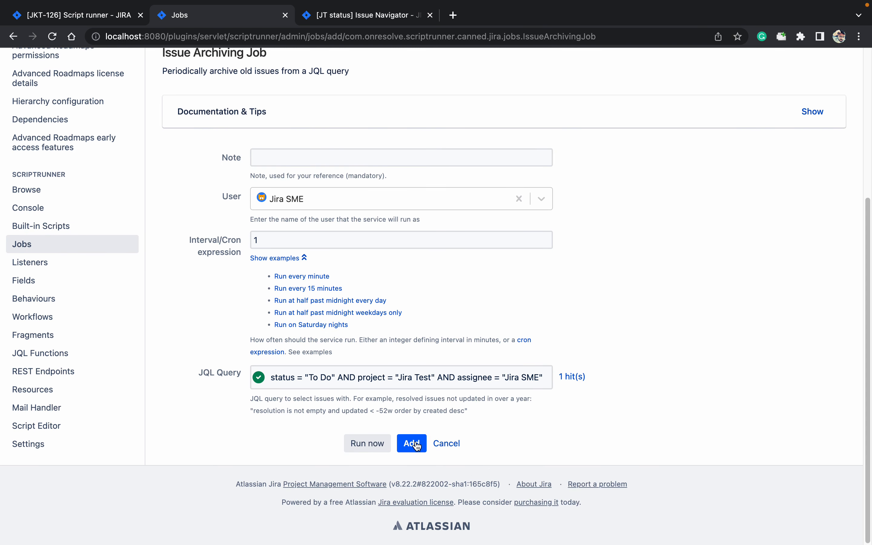
{"action": "left_click", "coordinate": [382, 447]}
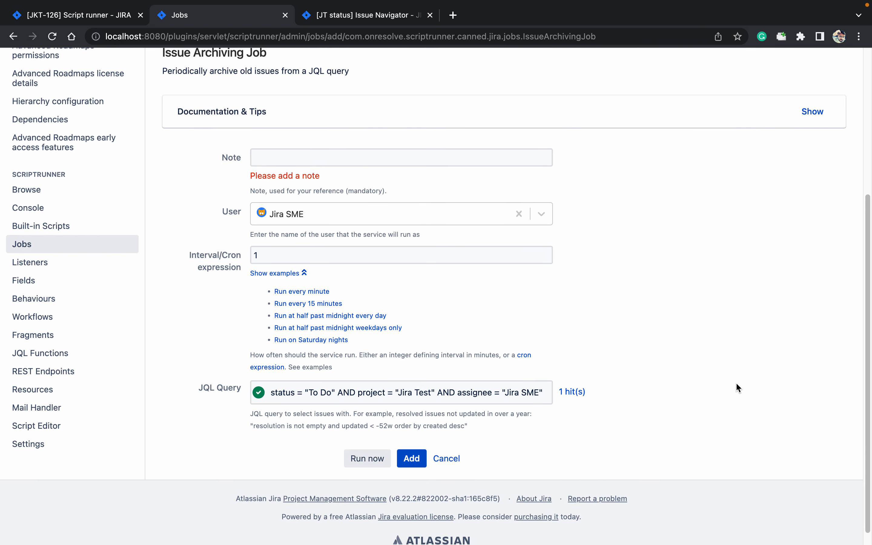
{"action": "left_click", "coordinate": [314, 160]}
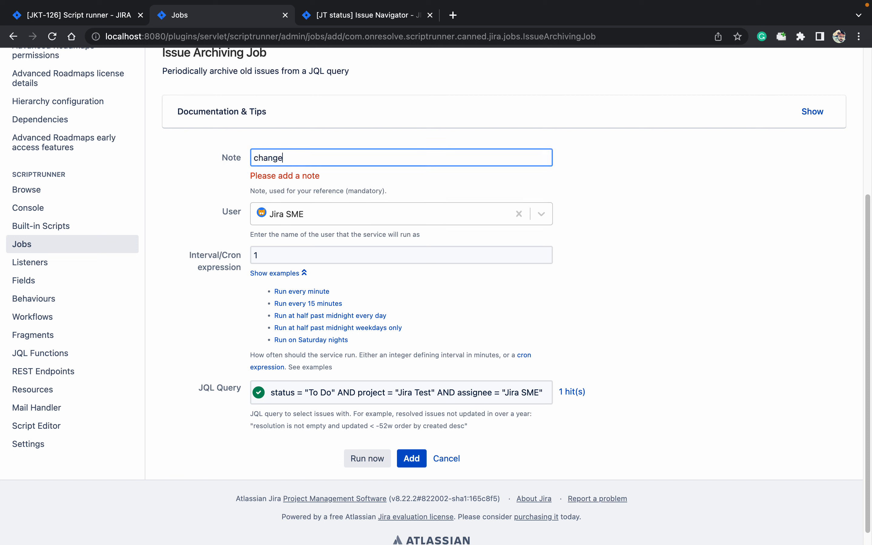
{"action": "left_click", "coordinate": [375, 456]}
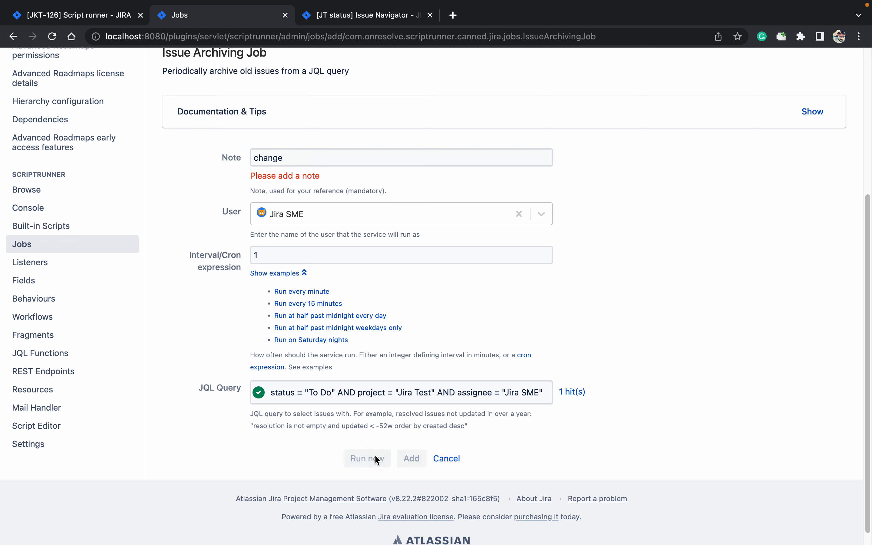
{"action": "scroll", "coordinate": [297, 431], "scroll_direction": "down", "scroll_amount": 3}
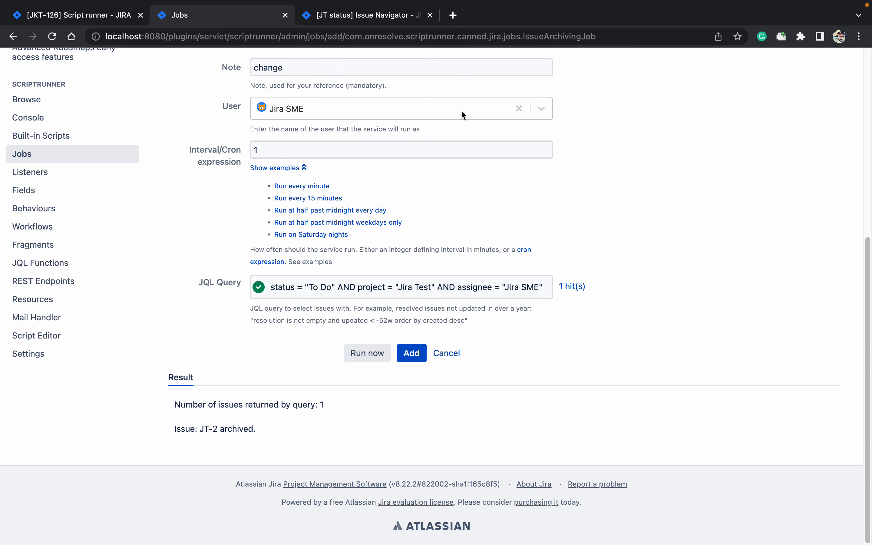
Step: Rerun the JT status search to check for the archived issue, and return to the Issue Archiving Job
{"action": "left_click", "coordinate": [385, 15]}
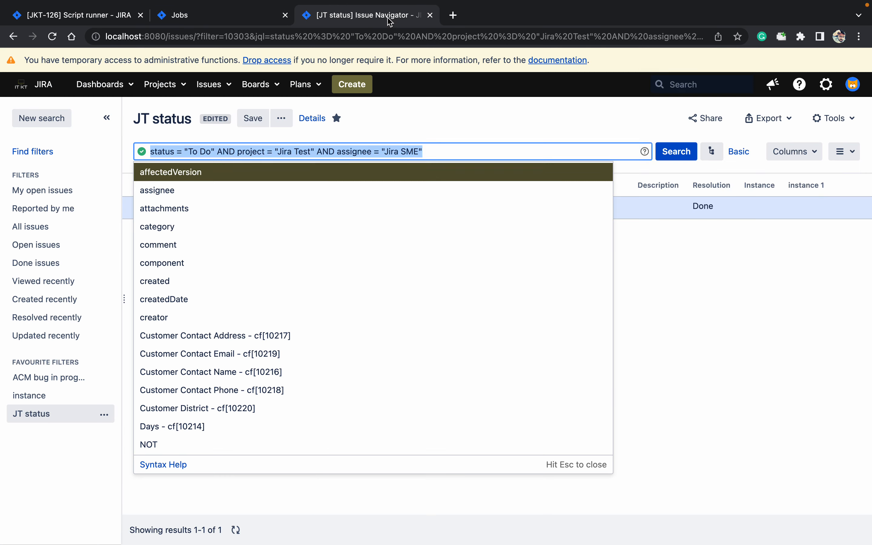
{"action": "left_click", "coordinate": [682, 159]}
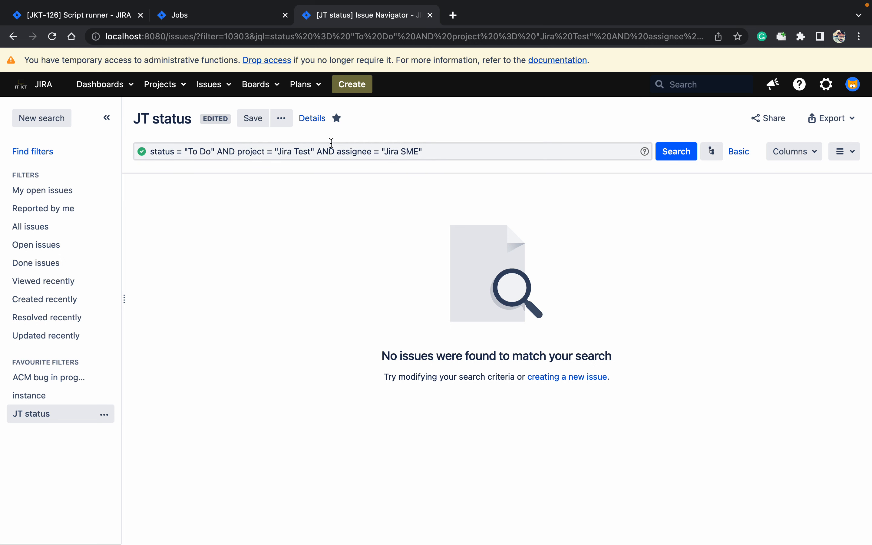
{"action": "left_click", "coordinate": [228, 23]}
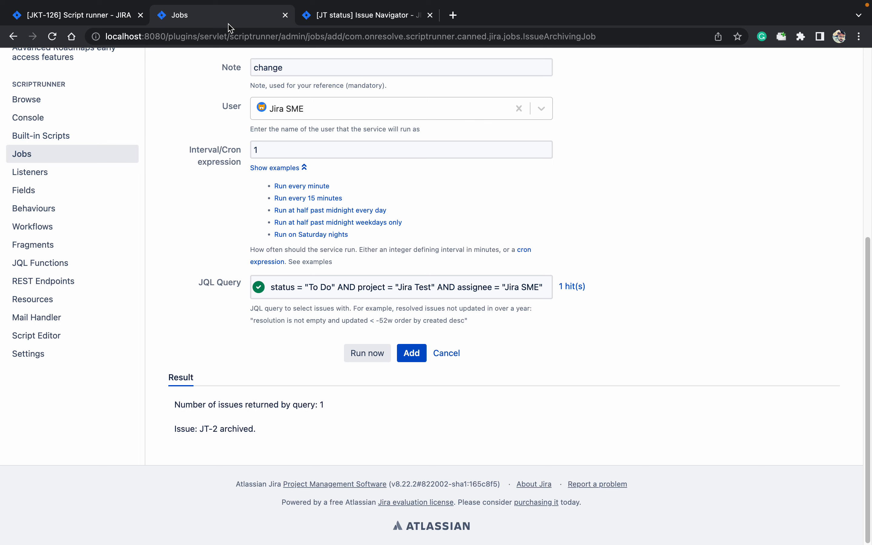
Step: Add the Issue Archiving Job to the scheduled jobs and check the JT status search again
{"action": "scroll", "coordinate": [231, 267], "scroll_direction": "up", "scroll_amount": 7}
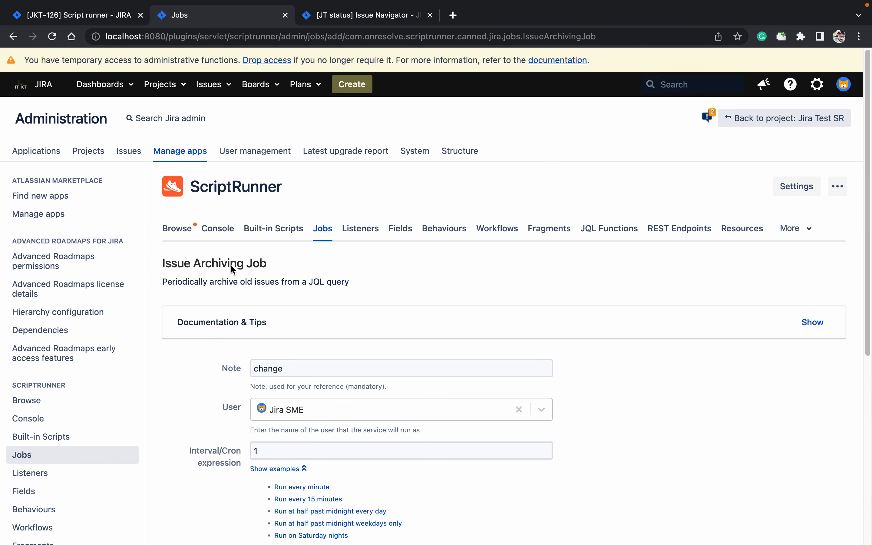
{"action": "scroll", "coordinate": [314, 281], "scroll_direction": "down", "scroll_amount": 4}
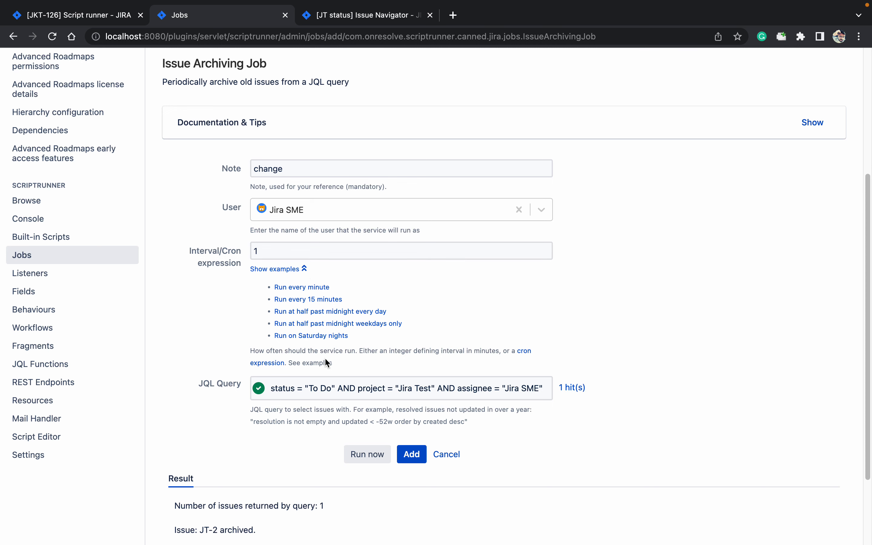
{"action": "left_click", "coordinate": [405, 460]}
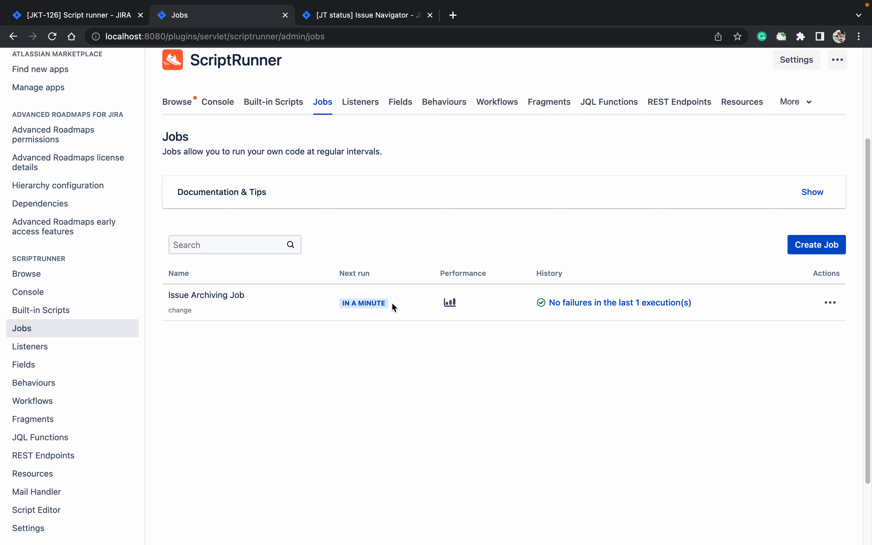
{"action": "left_click", "coordinate": [372, 23]}
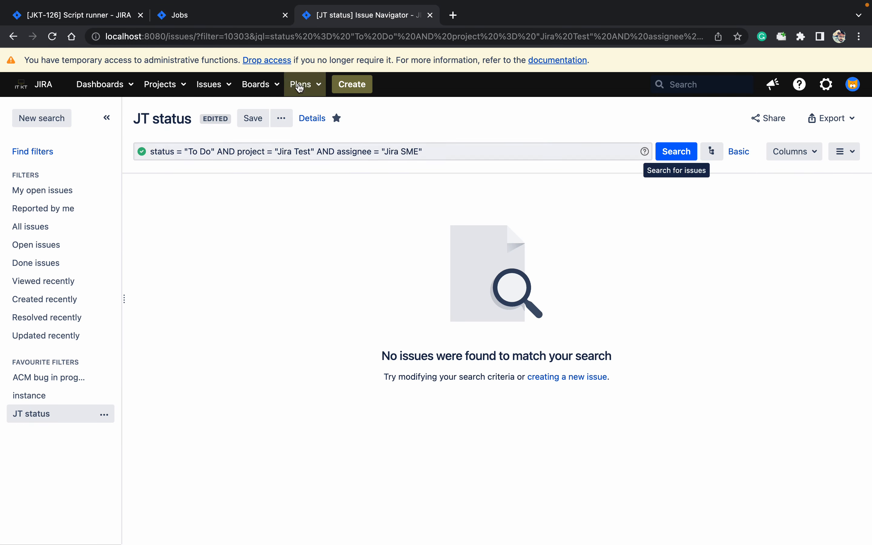
Step: Create a new Escalation service job in ScriptRunner with the note "fsfs"
{"action": "left_click", "coordinate": [211, 26]}
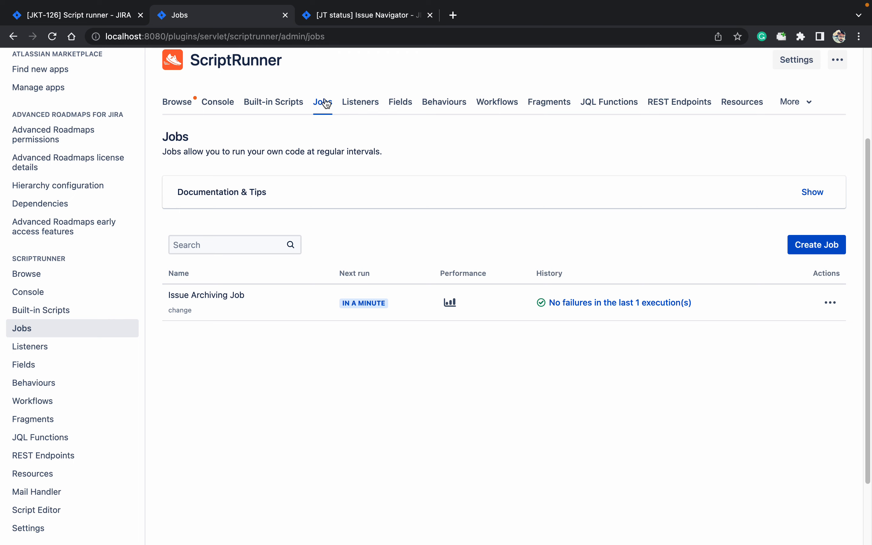
{"action": "left_click", "coordinate": [833, 245]}
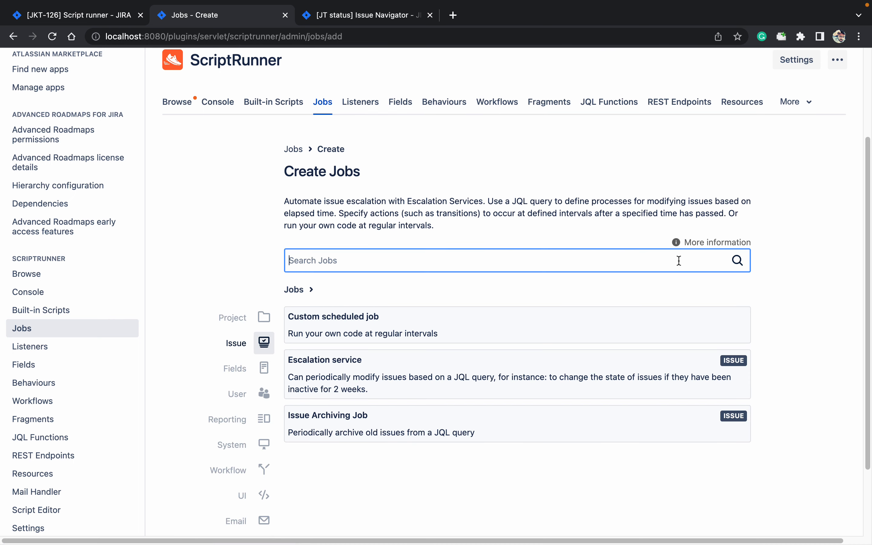
{"action": "left_click", "coordinate": [324, 369]}
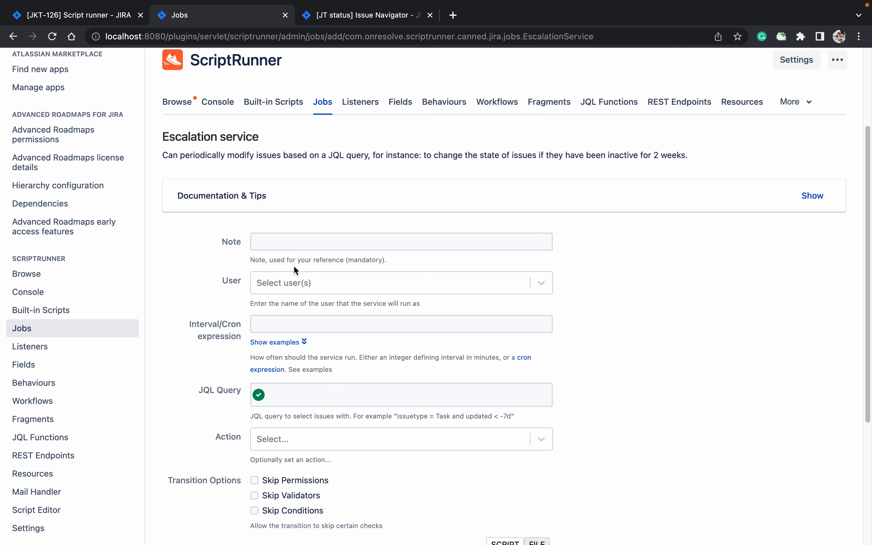
{"action": "left_click", "coordinate": [325, 244]}
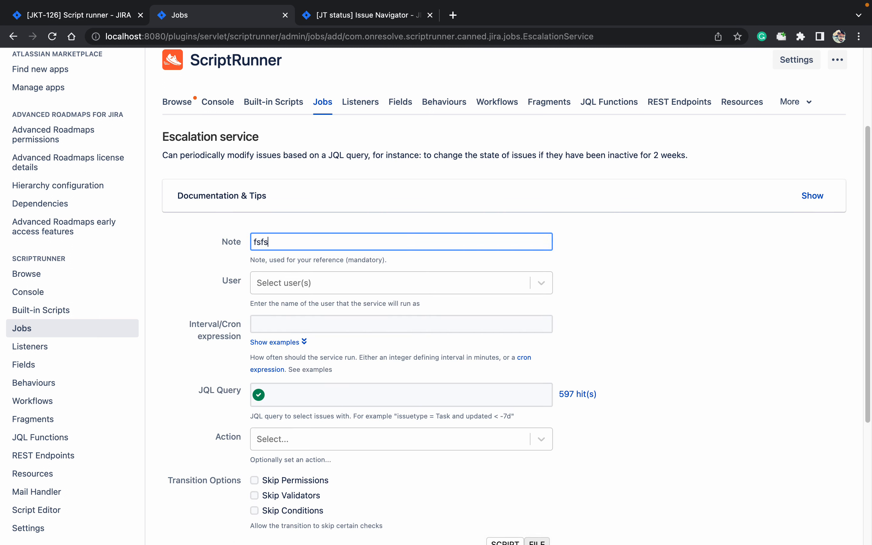
Step: Set the Escalation service to run as Jira SME with the example interval of every minute
{"action": "left_click", "coordinate": [309, 288]}
{"action": "type", "text": "ji"}
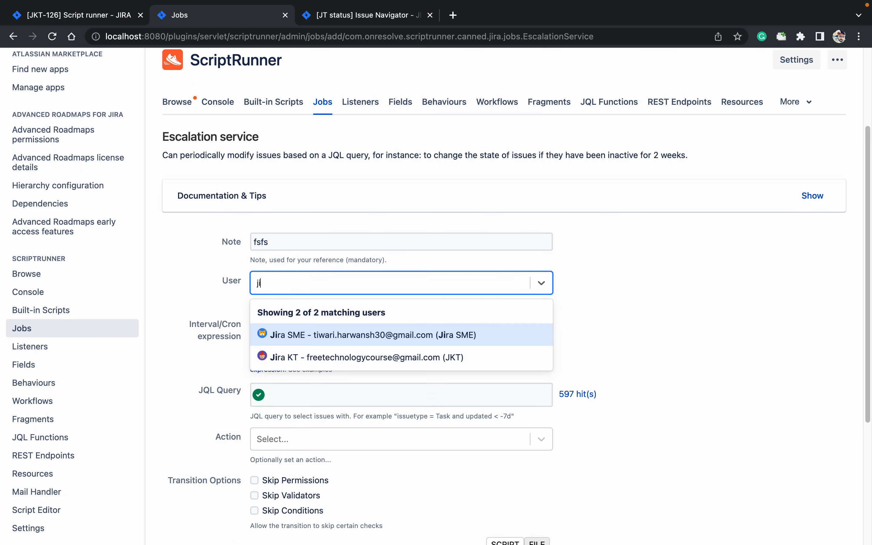
{"action": "left_click", "coordinate": [445, 339]}
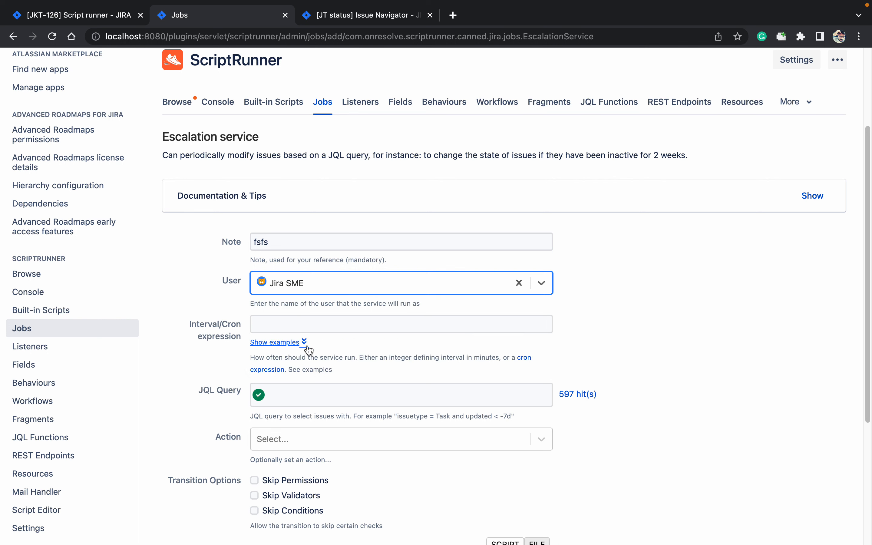
{"action": "left_click", "coordinate": [284, 345]}
{"action": "left_click", "coordinate": [302, 360]}
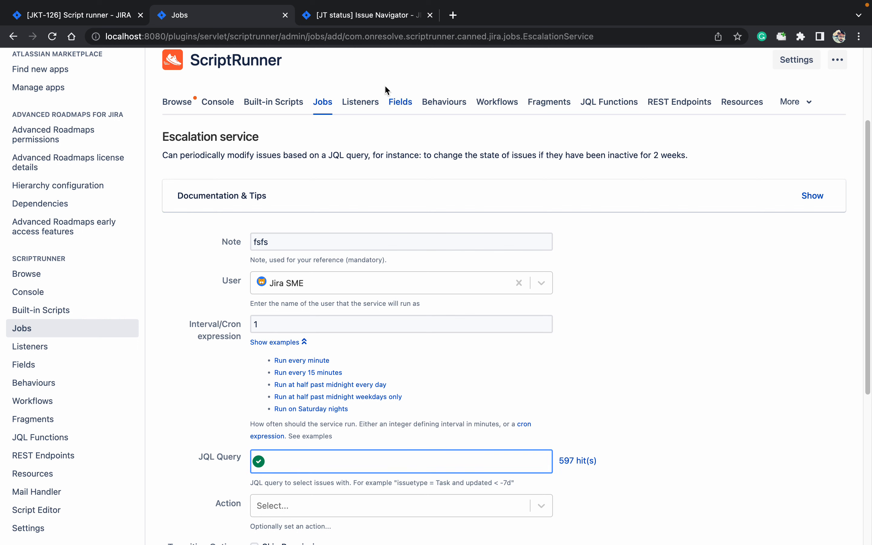
Step: Remove the assignee condition from the JT status query and rerun the search
{"action": "left_click", "coordinate": [368, 21]}
{"action": "left_click_drag", "start_coordinate": [447, 152], "coordinate": [319, 155]}
{"action": "key", "text": "BackSpace"}
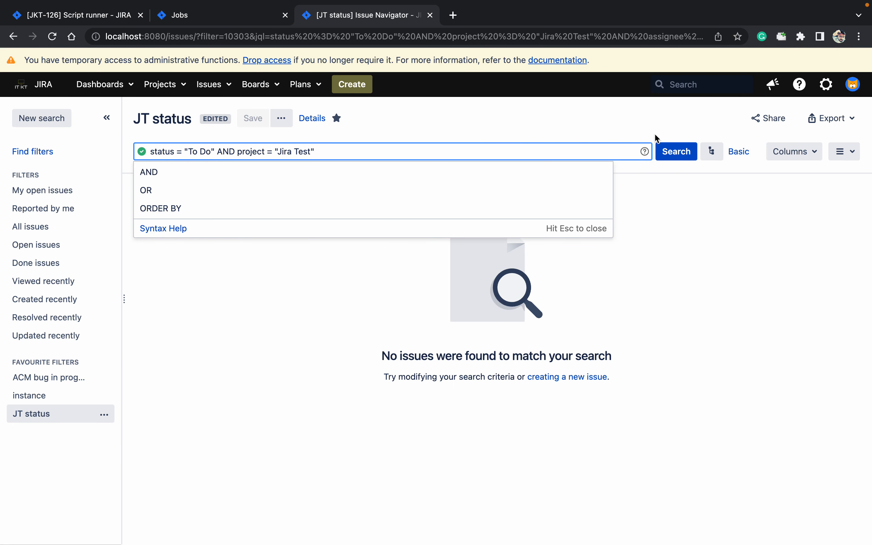
{"action": "left_click", "coordinate": [671, 151]}
Step: Copy the query status = "To Do" AND project = "Jira Test" into the Escalation service's JQL query
{"action": "left_click", "coordinate": [406, 158]}
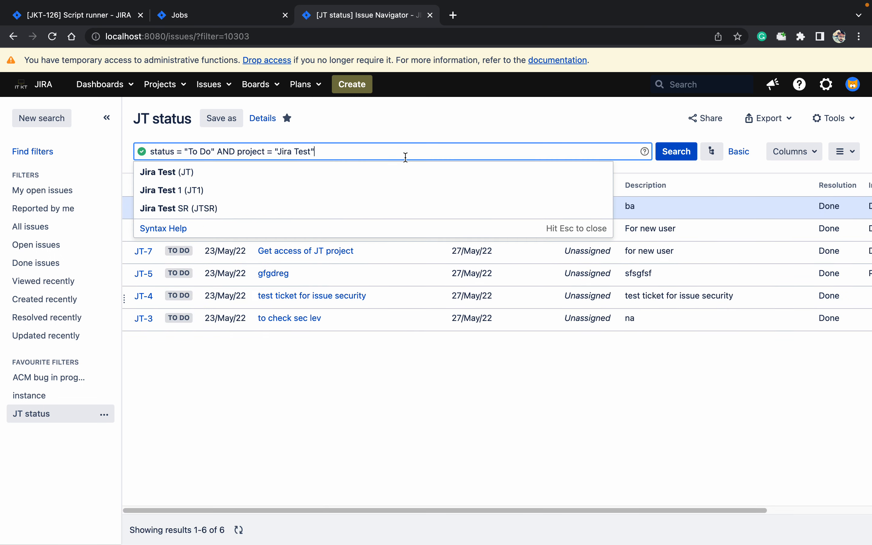
{"action": "key", "text": "super+a"}
{"action": "key", "text": "super+c"}
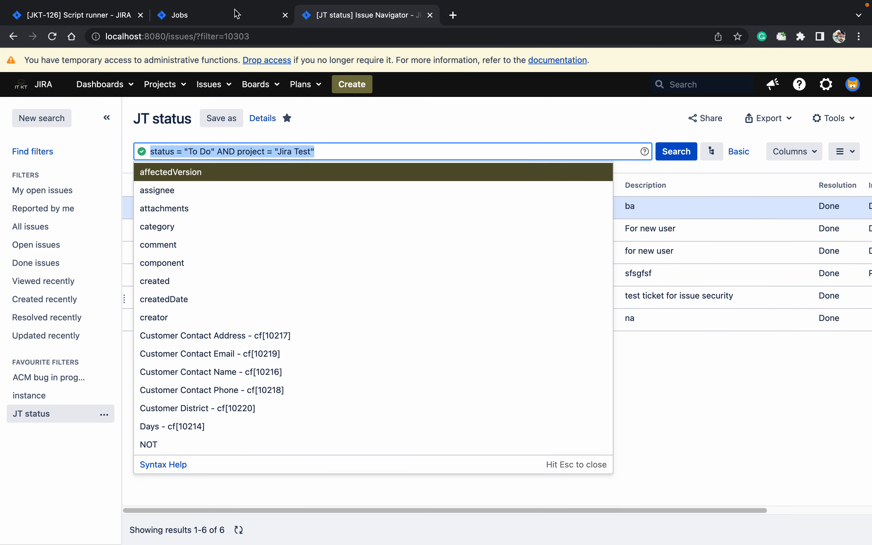
{"action": "left_click", "coordinate": [231, 20]}
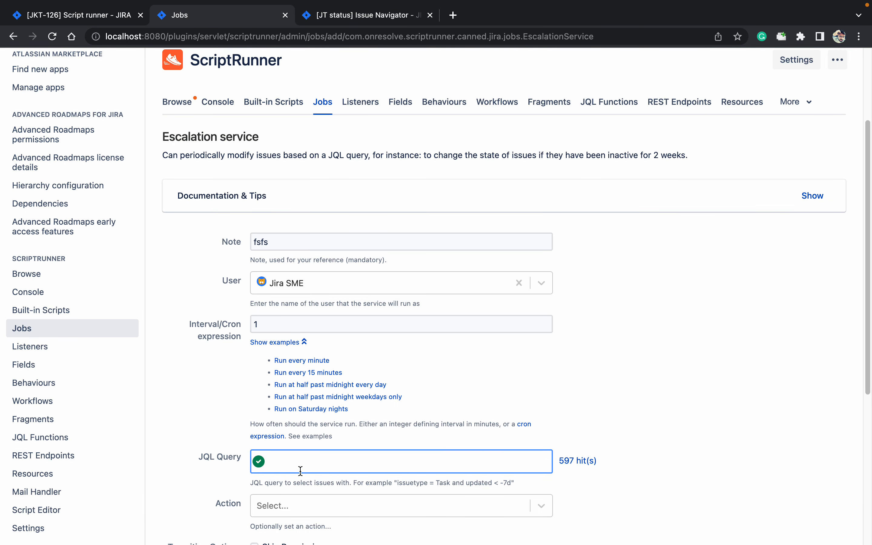
{"action": "key", "text": "super+v"}
{"action": "left_click", "coordinate": [695, 409]}
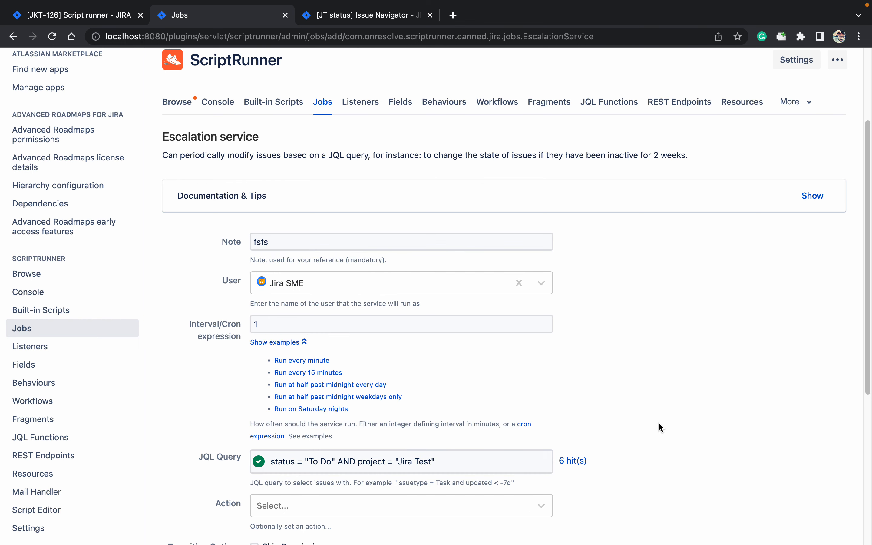
Step: Set the Escalation service's action to Start Progress (4), skip permissions, validators and conditions, and add the job
{"action": "scroll", "coordinate": [659, 424], "scroll_direction": "down", "scroll_amount": 6}
{"action": "left_click", "coordinate": [317, 284]}
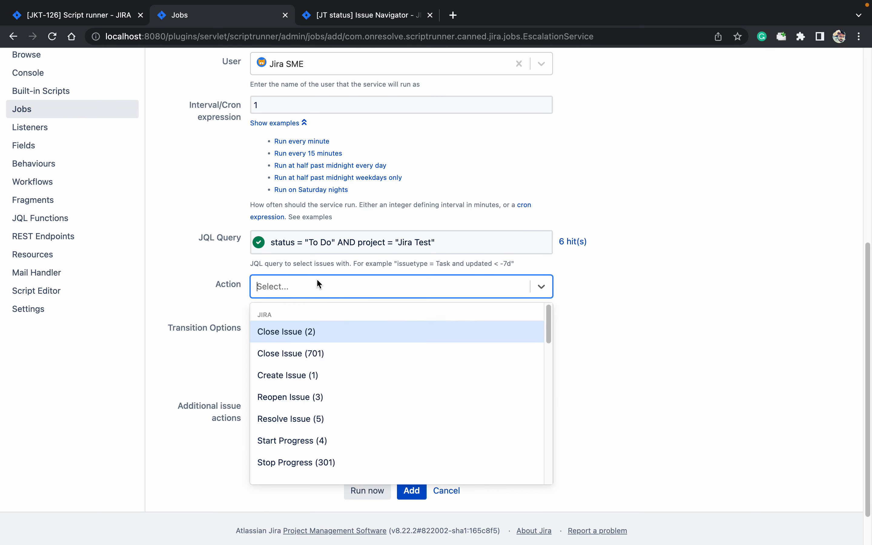
{"action": "left_click", "coordinate": [340, 410]}
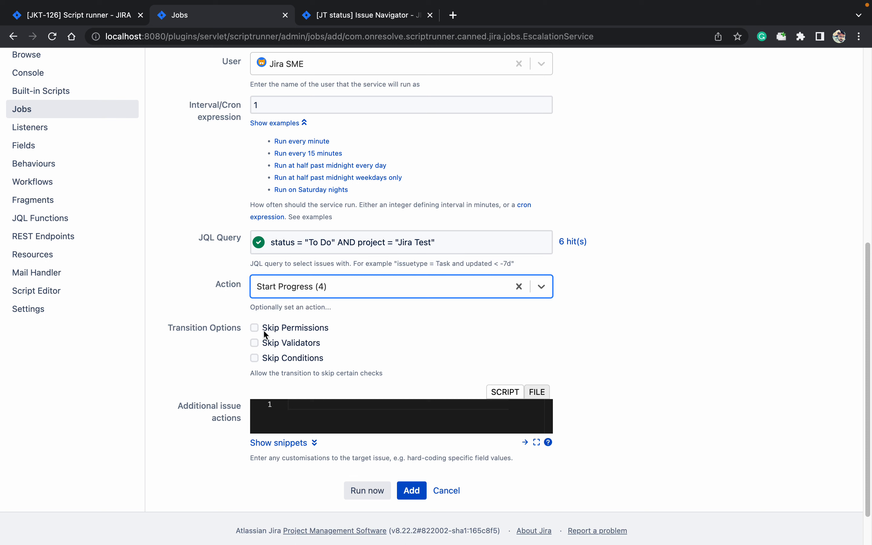
{"action": "left_click", "coordinate": [255, 328]}
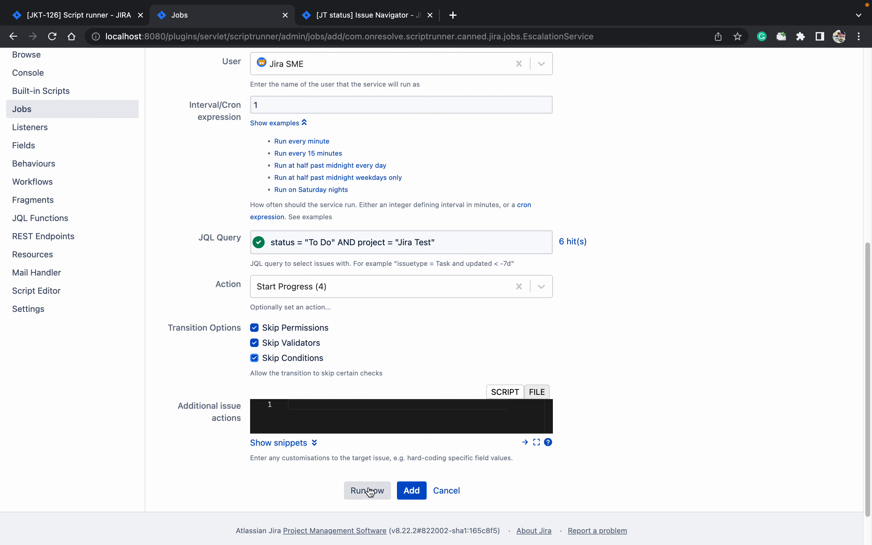
{"action": "left_click", "coordinate": [414, 491]}
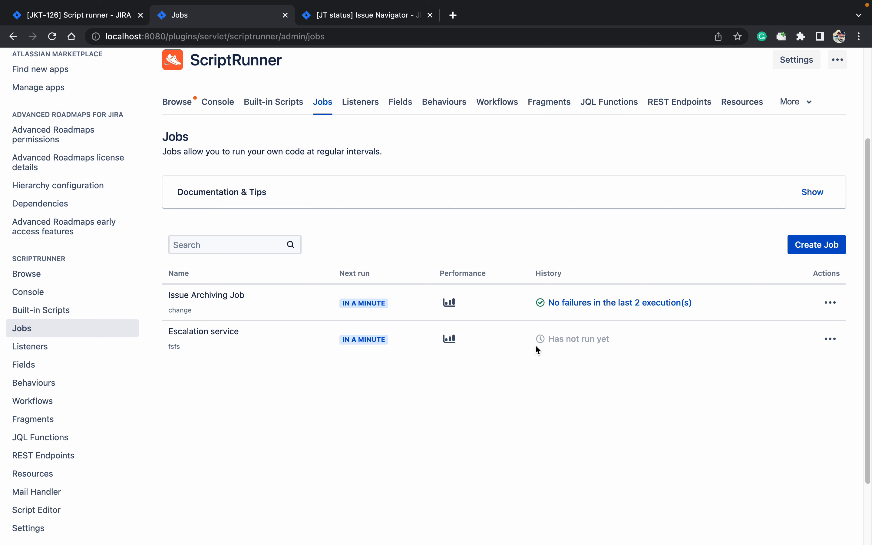
Step: Rerun the JT status search and open issues JT-9 and JT-4 in separate browser tabs to check their status
{"action": "left_click", "coordinate": [339, 16]}
{"action": "left_click", "coordinate": [676, 152]}
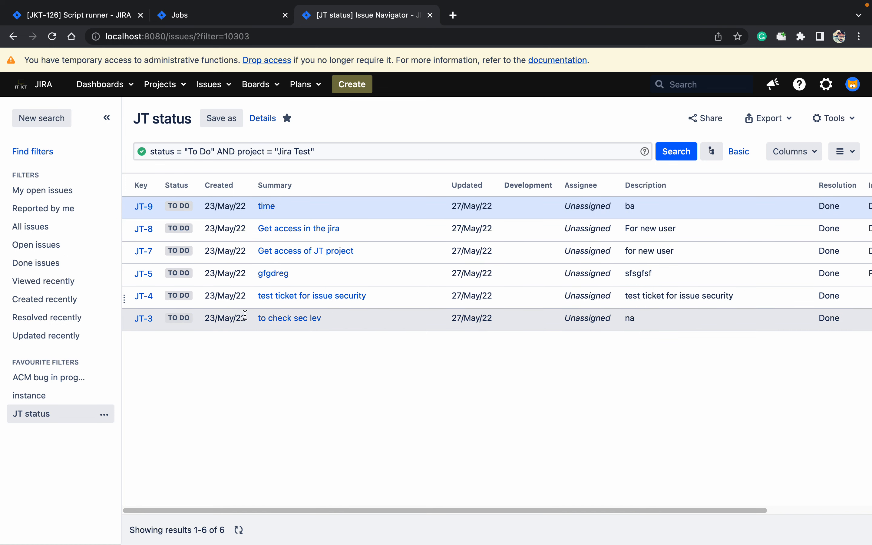
{"action": "left_click", "coordinate": [267, 207], "text": "super"}
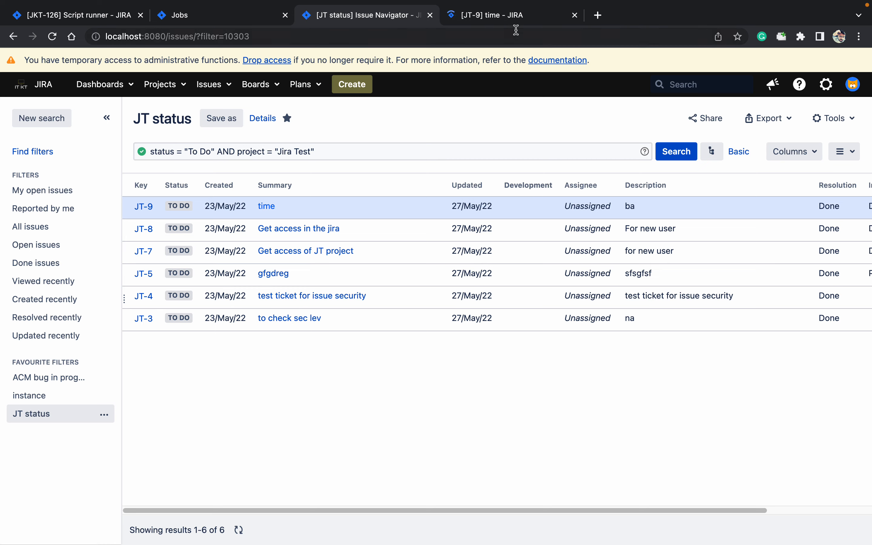
{"action": "left_click", "coordinate": [517, 22]}
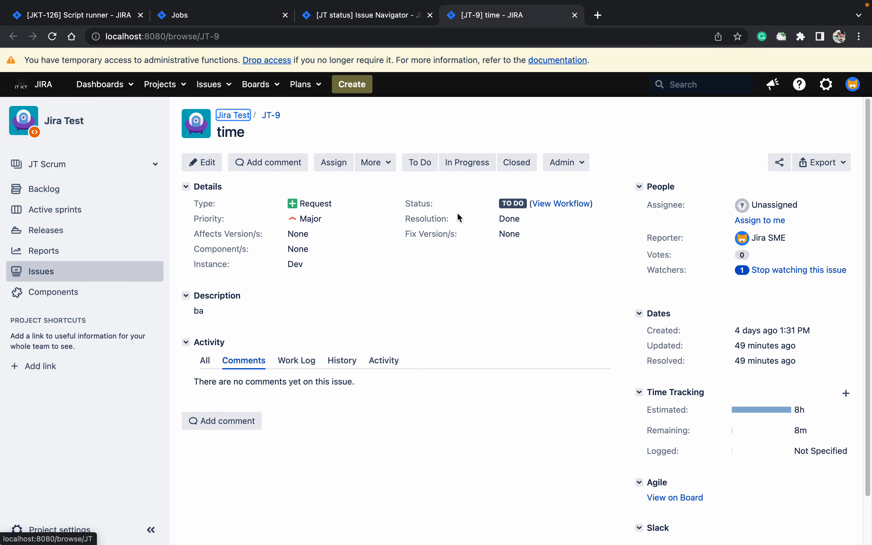
{"action": "left_click", "coordinate": [381, 17]}
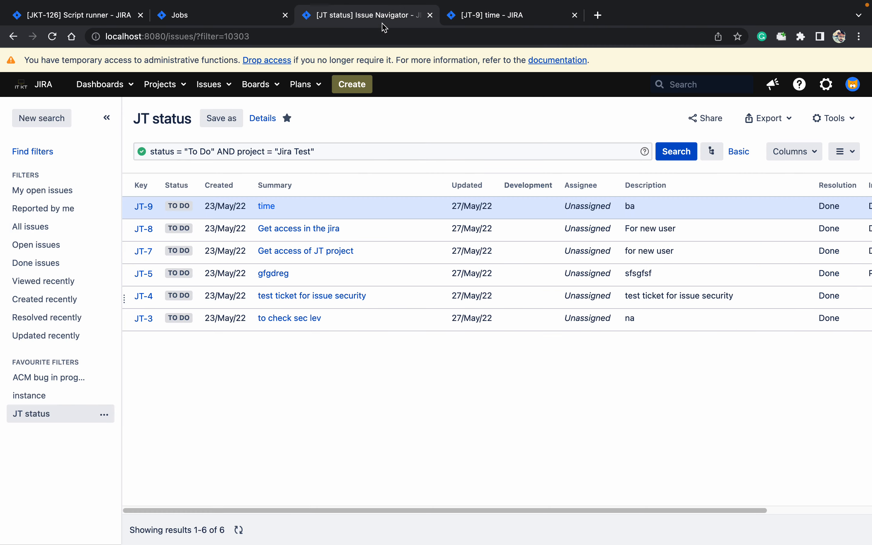
{"action": "left_click", "coordinate": [301, 297], "text": "super"}
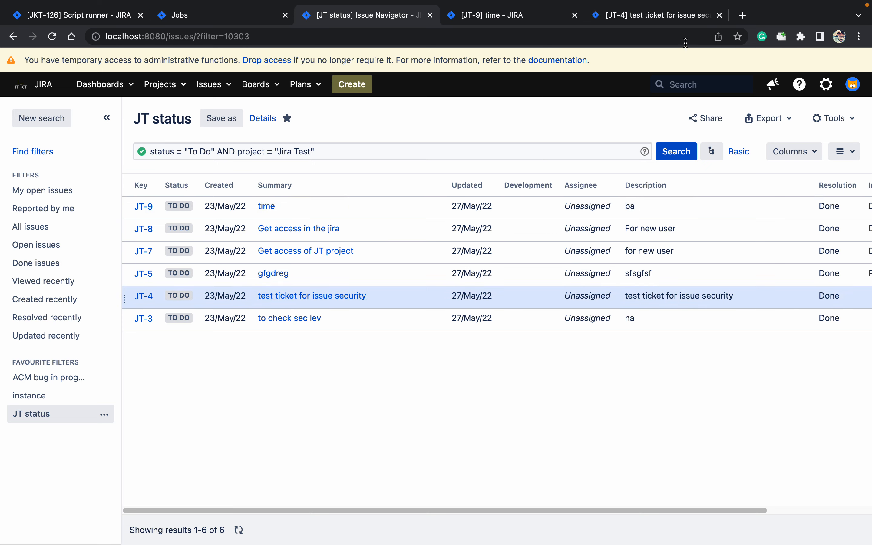
{"action": "left_click", "coordinate": [655, 24]}
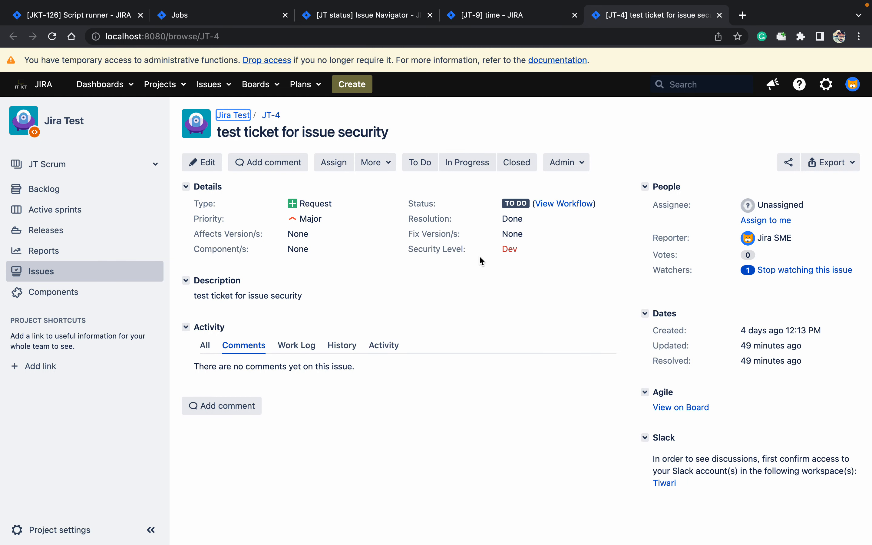
Step: Review the change history of issues JT-4 and JT-9
{"action": "left_click", "coordinate": [346, 348]}
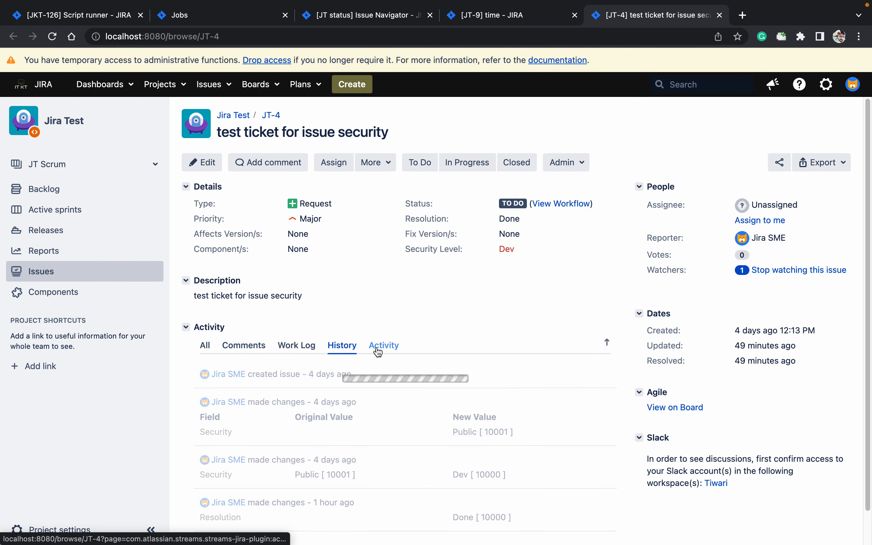
{"action": "scroll", "coordinate": [498, 339], "scroll_direction": "down", "scroll_amount": 1}
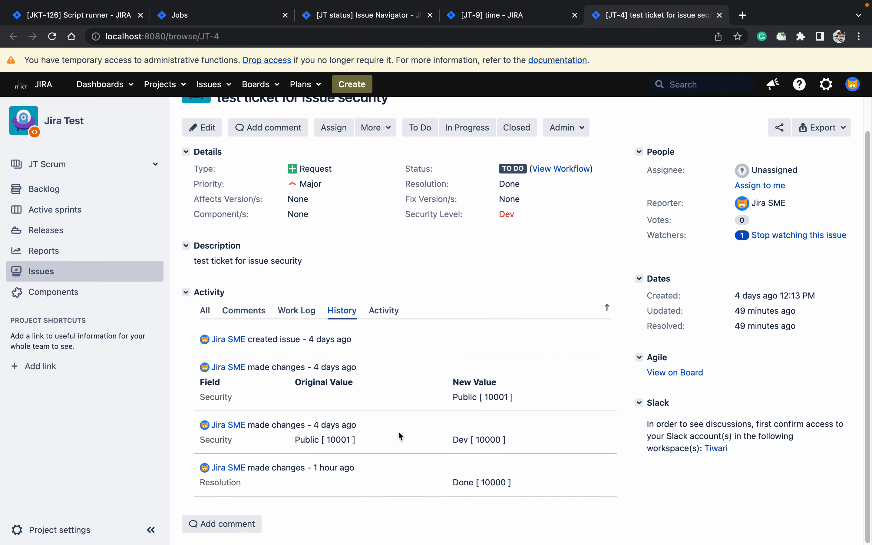
{"action": "left_click", "coordinate": [519, 17]}
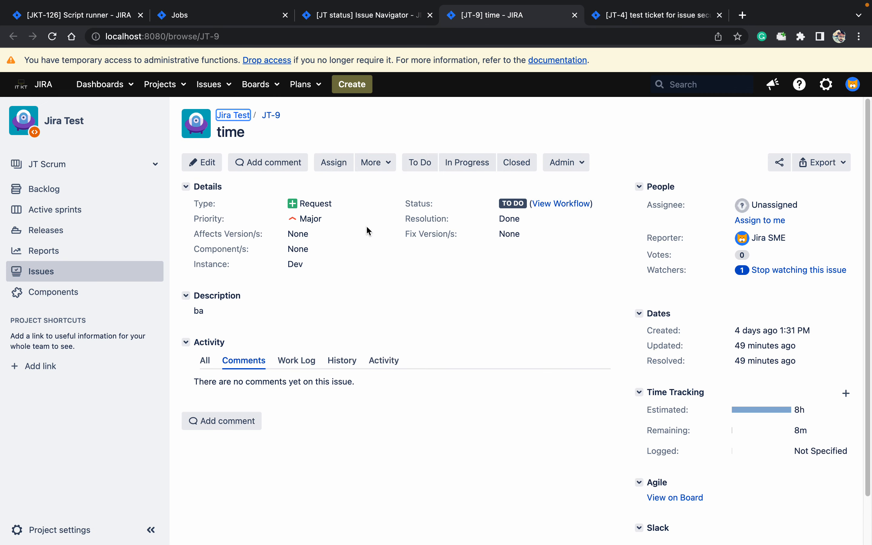
{"action": "left_click", "coordinate": [342, 360]}
{"action": "scroll", "coordinate": [408, 398], "scroll_direction": "down", "scroll_amount": 3}
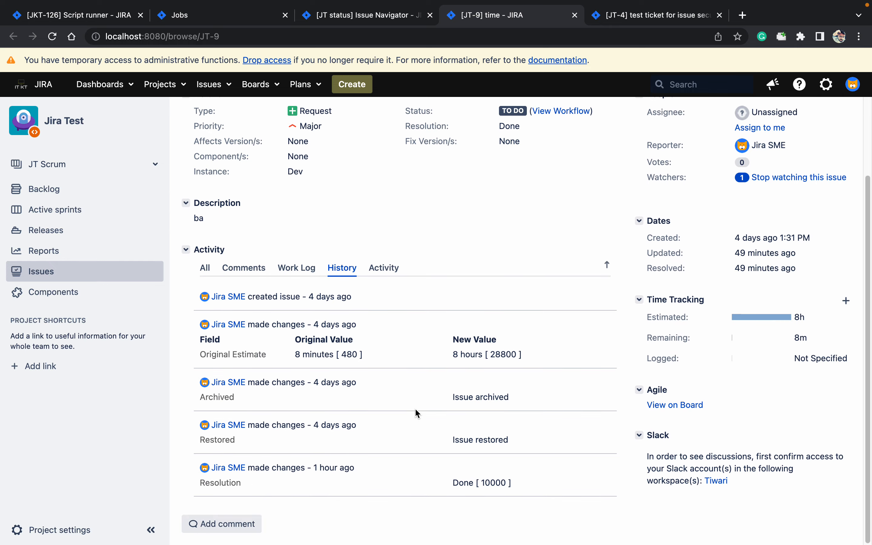
Step: Rerun the JT status search and reload the ScriptRunner jobs list to check whether the Escalation service has run
{"action": "left_click", "coordinate": [341, 13]}
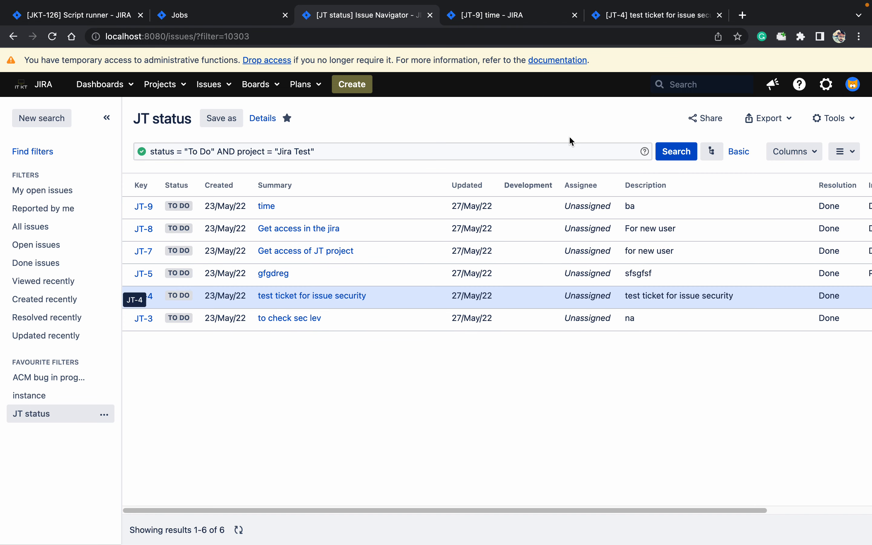
{"action": "left_click", "coordinate": [683, 156]}
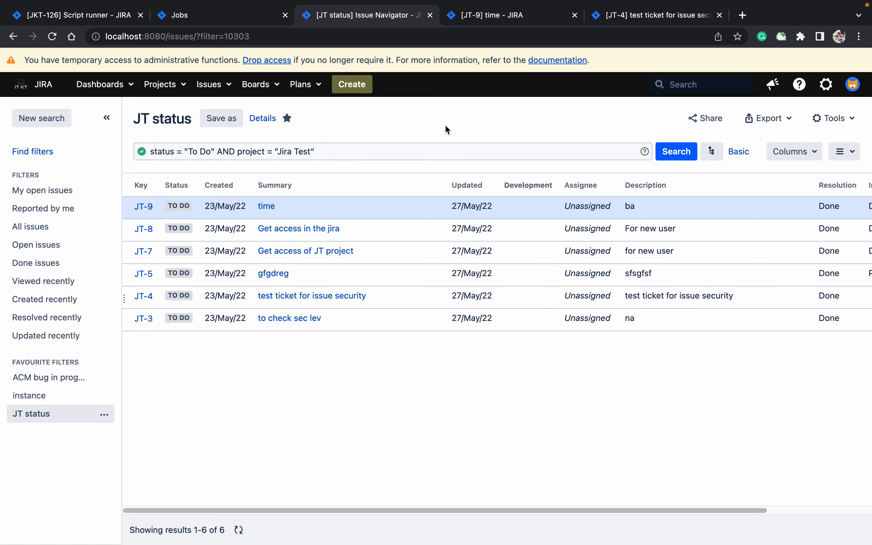
{"action": "left_click", "coordinate": [233, 23]}
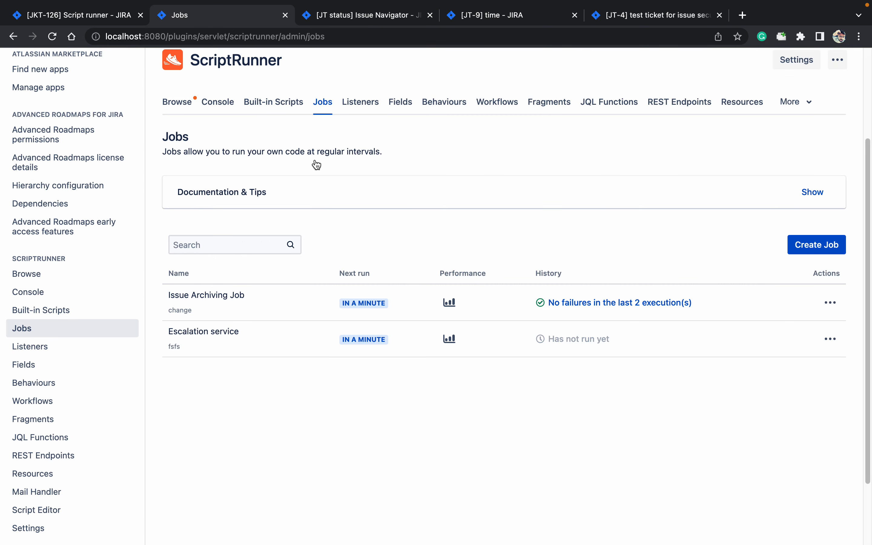
{"action": "left_click", "coordinate": [52, 36]}
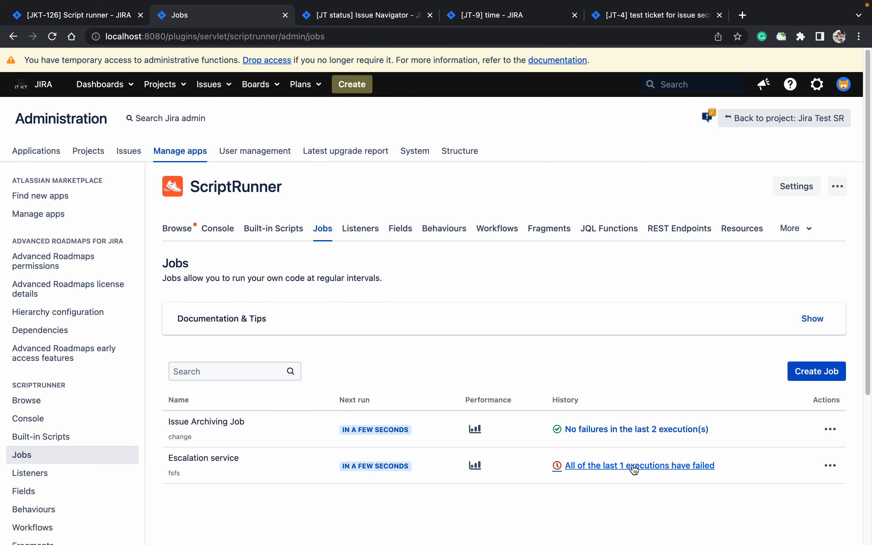
{"action": "left_click", "coordinate": [363, 22]}
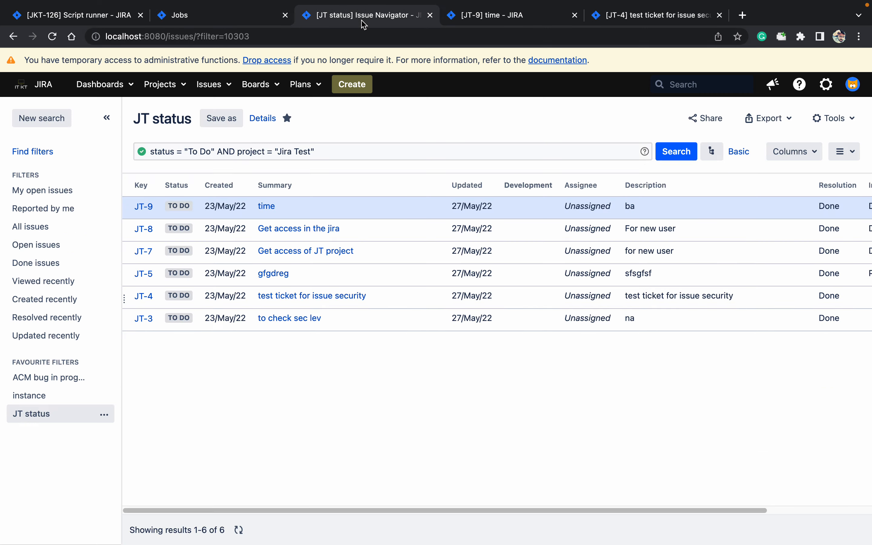
{"action": "left_click", "coordinate": [683, 152]}
Step: Examine the logs in the Escalation service's execution history for the cause of the failed run, and close the history
{"action": "left_click", "coordinate": [234, 21]}
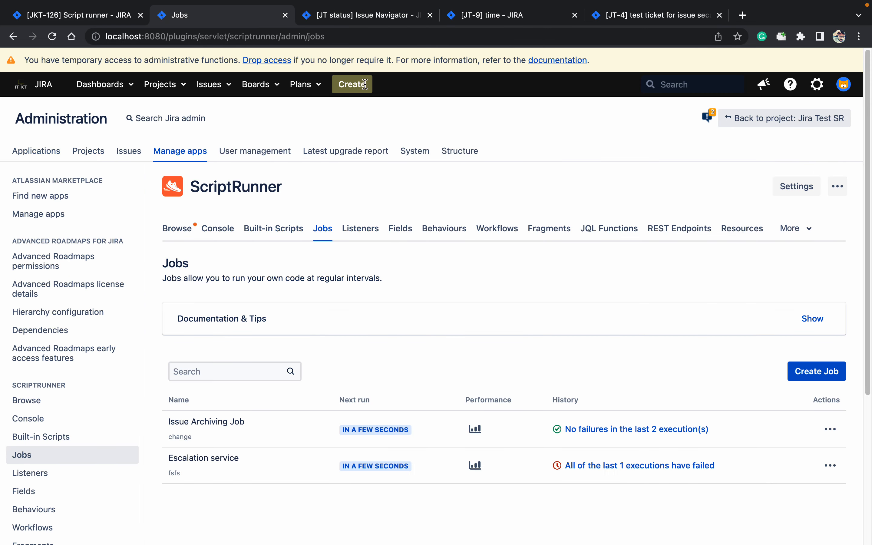
{"action": "left_click", "coordinate": [595, 466]}
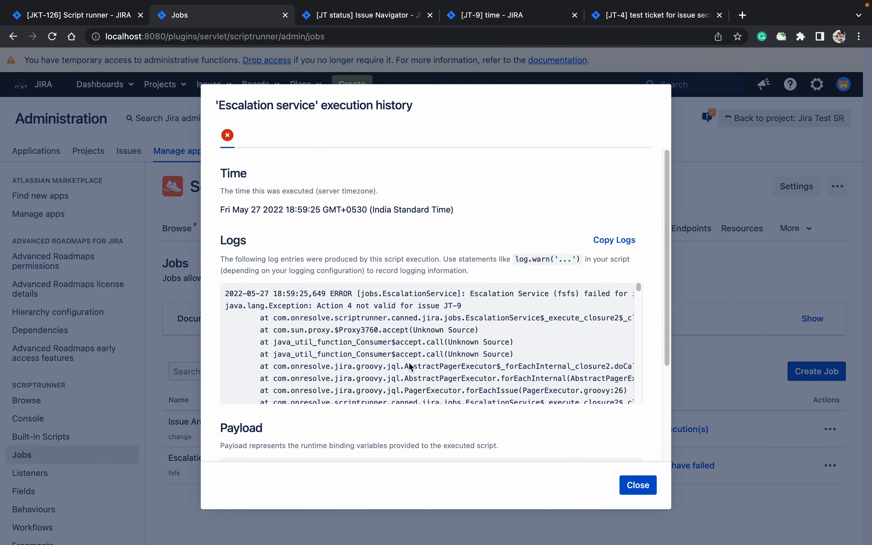
{"action": "scroll", "coordinate": [495, 303], "scroll_direction": "down", "scroll_amount": 10}
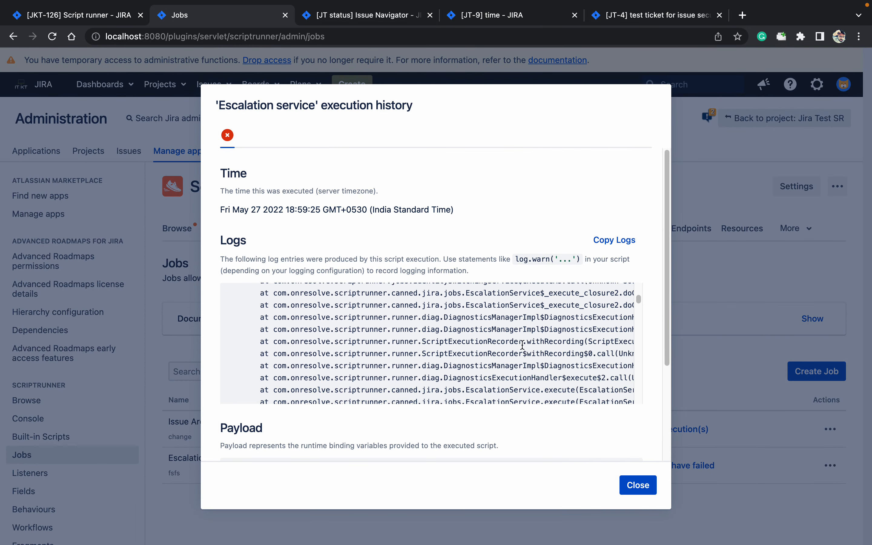
{"action": "scroll", "coordinate": [522, 344], "scroll_direction": "down", "scroll_amount": 10}
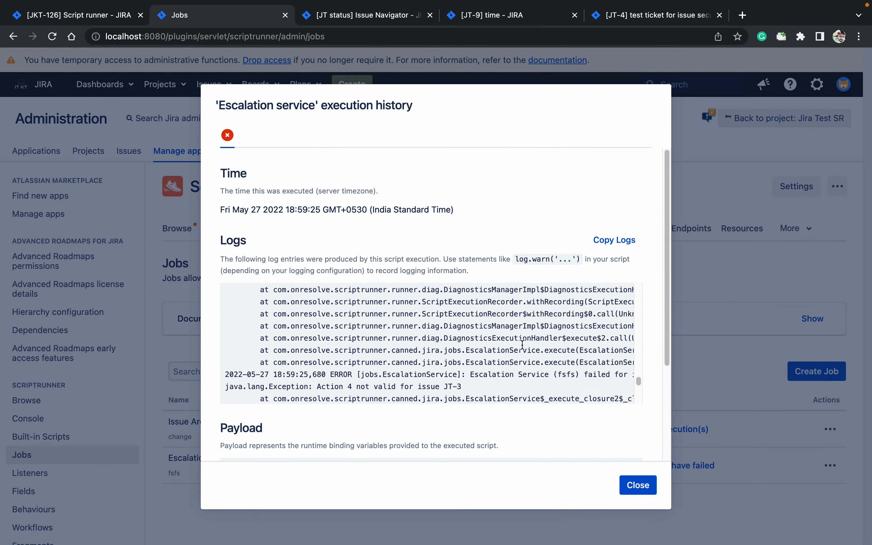
{"action": "scroll", "coordinate": [521, 344], "scroll_direction": "up", "scroll_amount": 15}
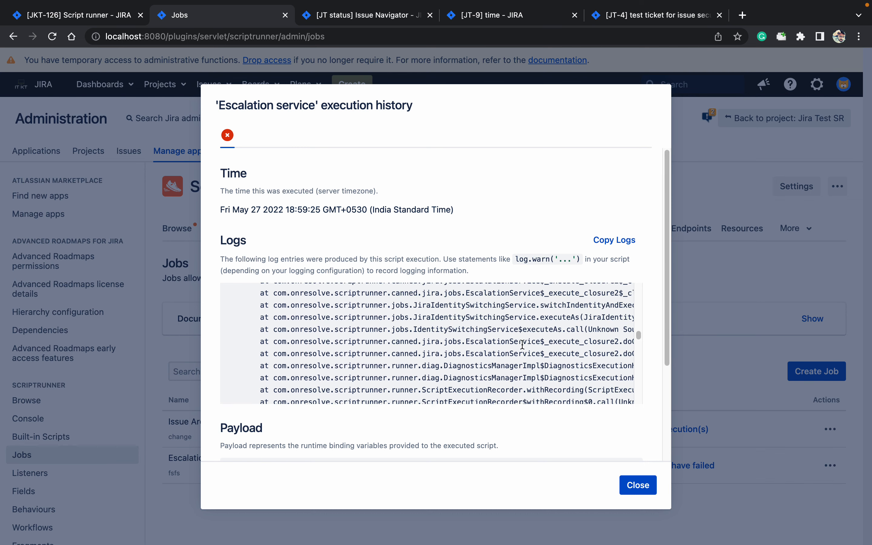
{"action": "scroll", "coordinate": [522, 345], "scroll_direction": "up", "scroll_amount": 3}
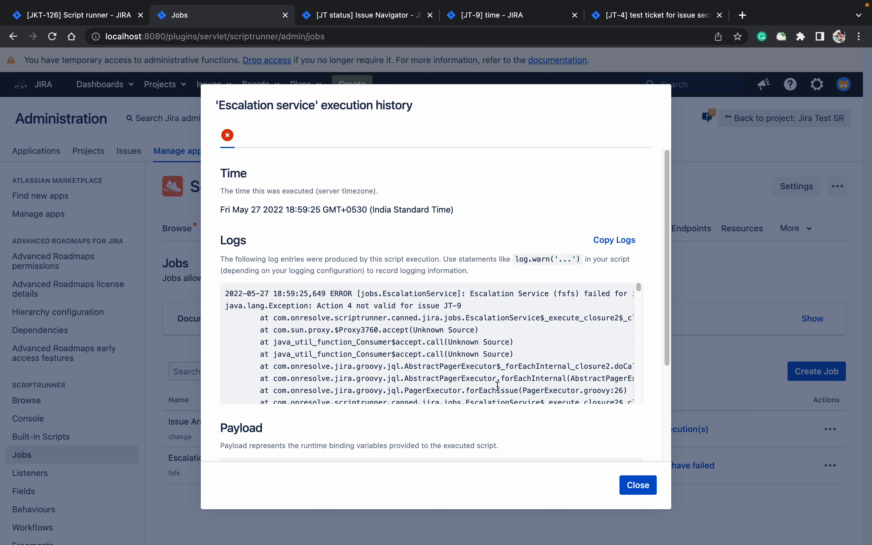
{"action": "scroll", "coordinate": [530, 378], "scroll_direction": "down", "scroll_amount": 10}
{"action": "scroll", "coordinate": [530, 377], "scroll_direction": "up", "scroll_amount": 3}
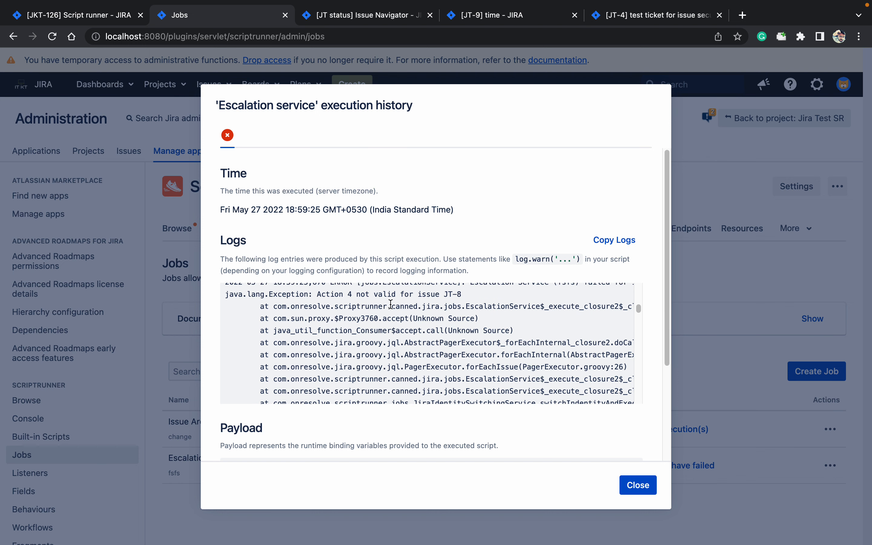
{"action": "scroll", "coordinate": [490, 321], "scroll_direction": "down", "scroll_amount": 10}
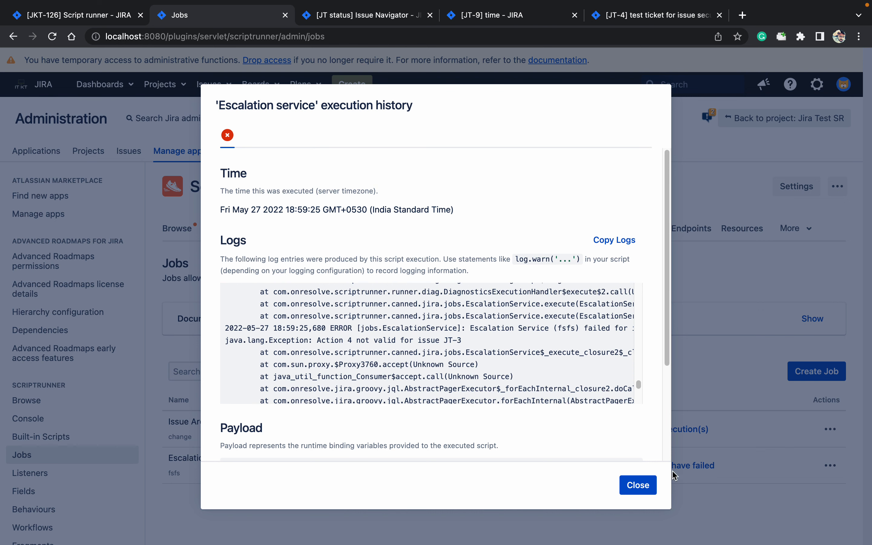
{"action": "left_click", "coordinate": [642, 488]}
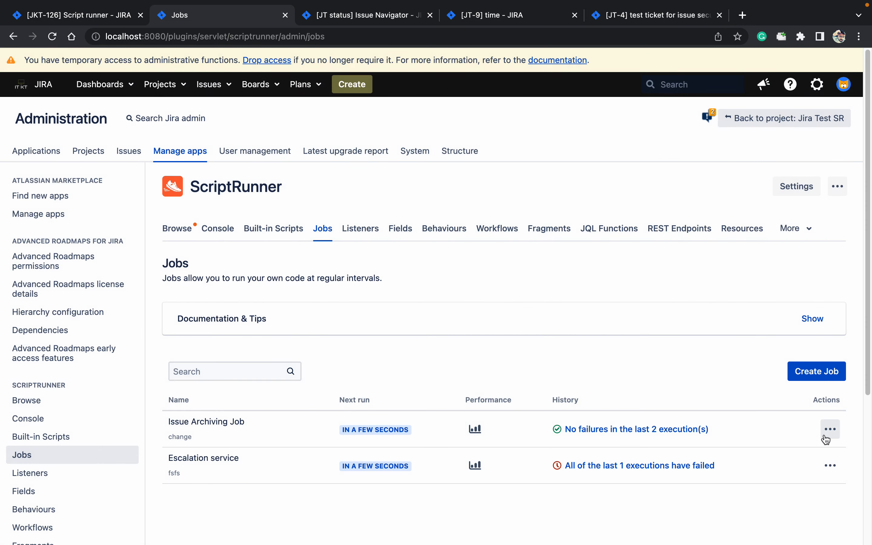
Step: Edit the Escalation service job to use the In Progress (21) action from the workflow for Jira Test, and run it immediately
{"action": "left_click", "coordinate": [831, 466]}
{"action": "left_click", "coordinate": [799, 488]}
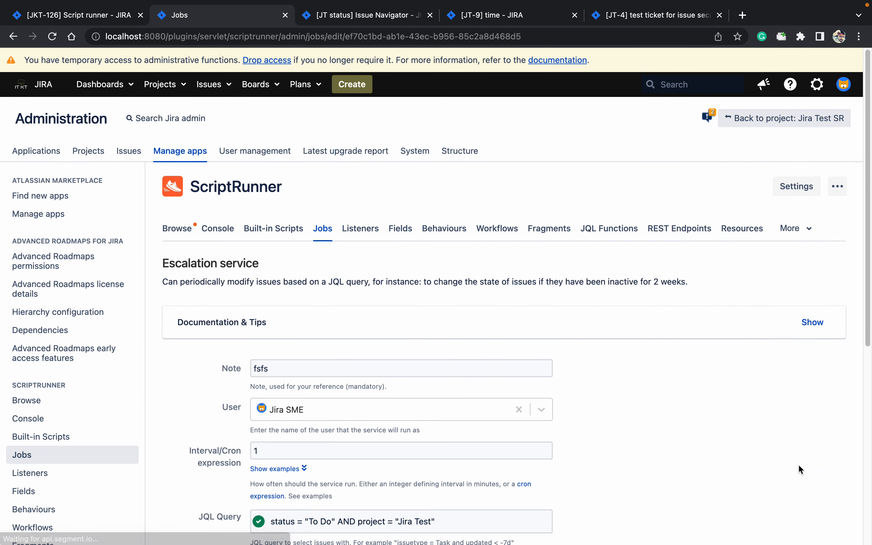
{"action": "scroll", "coordinate": [562, 368], "scroll_direction": "down", "scroll_amount": 10}
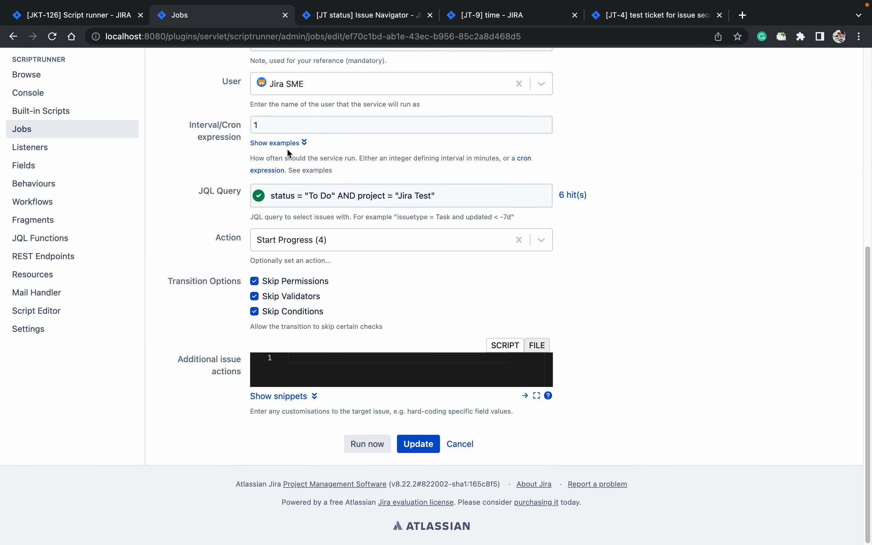
{"action": "left_click", "coordinate": [355, 241]}
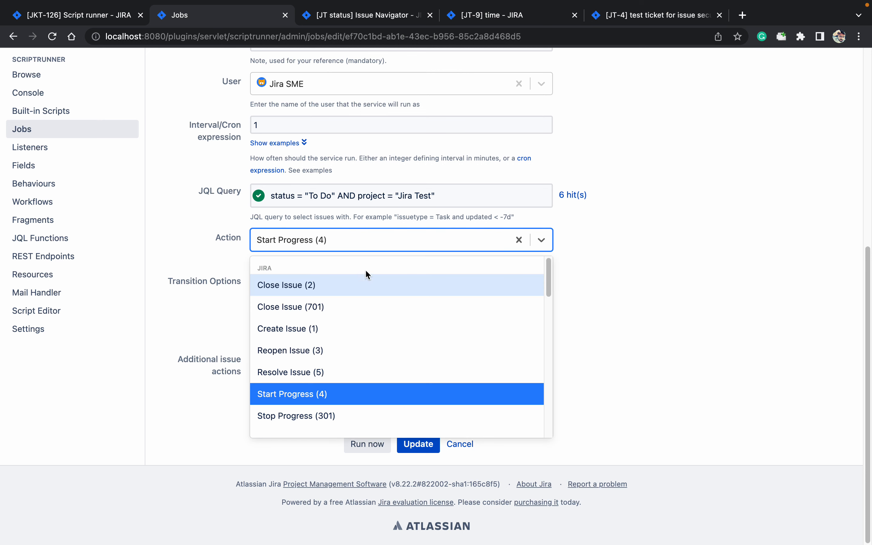
{"action": "scroll", "coordinate": [417, 320], "scroll_direction": "down", "scroll_amount": 10}
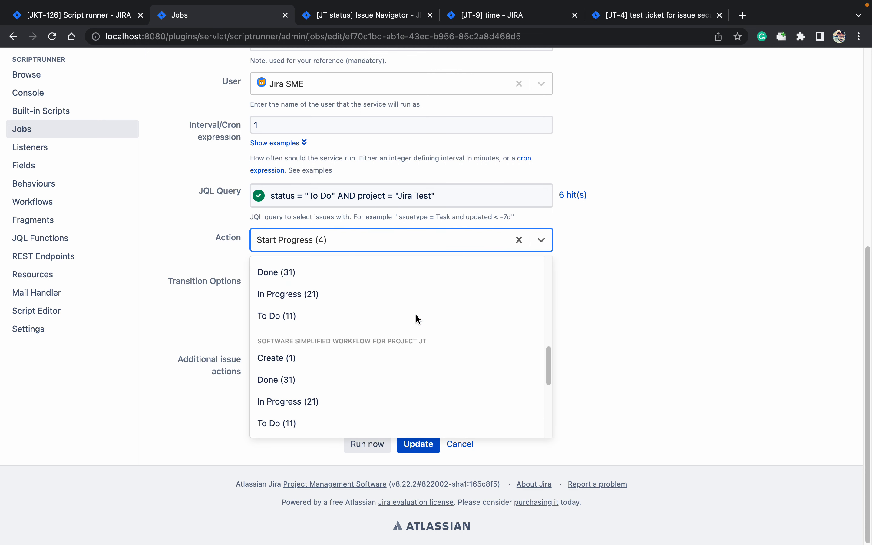
{"action": "scroll", "coordinate": [383, 321], "scroll_direction": "down", "scroll_amount": 5}
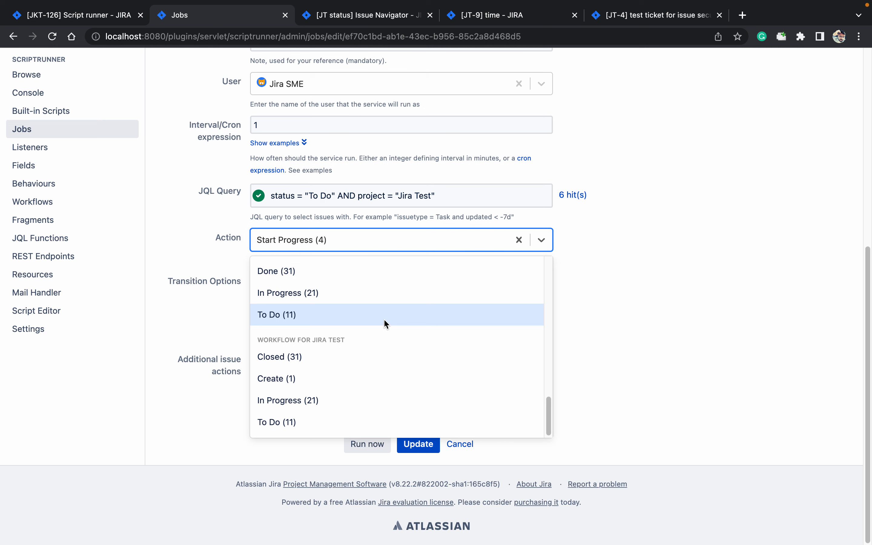
{"action": "left_click", "coordinate": [323, 397]}
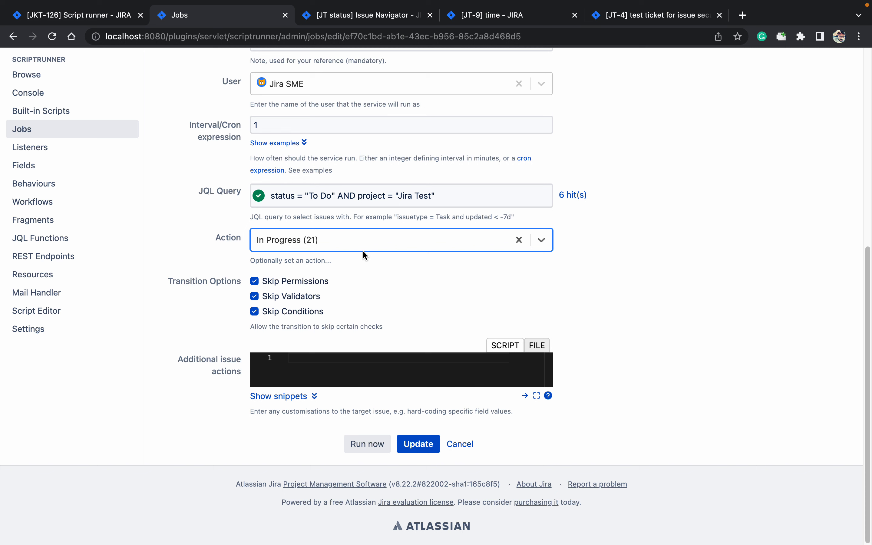
{"action": "left_click", "coordinate": [372, 438]}
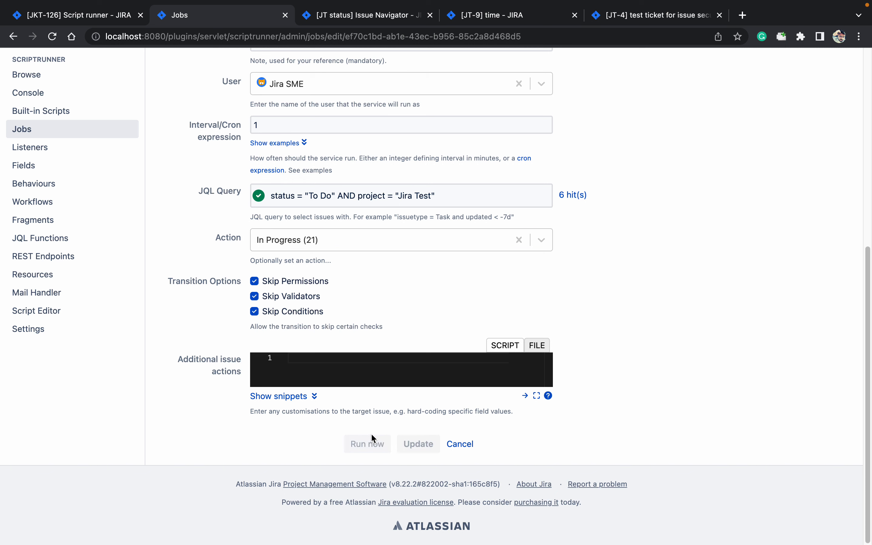
Step: Save the Escalation service job's changes and rerun the JT status search to check for issues still in To Do
{"action": "left_click", "coordinate": [418, 444]}
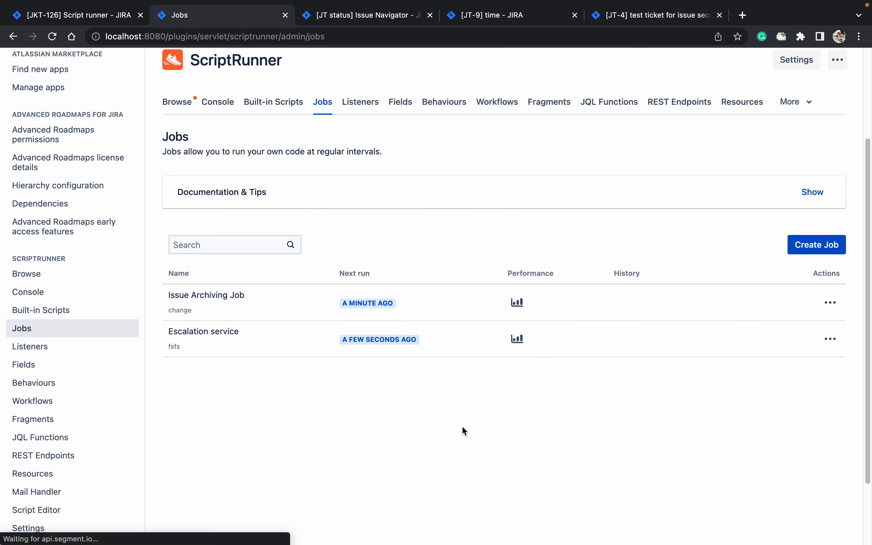
{"action": "scroll", "coordinate": [576, 422], "scroll_direction": "down", "scroll_amount": 1}
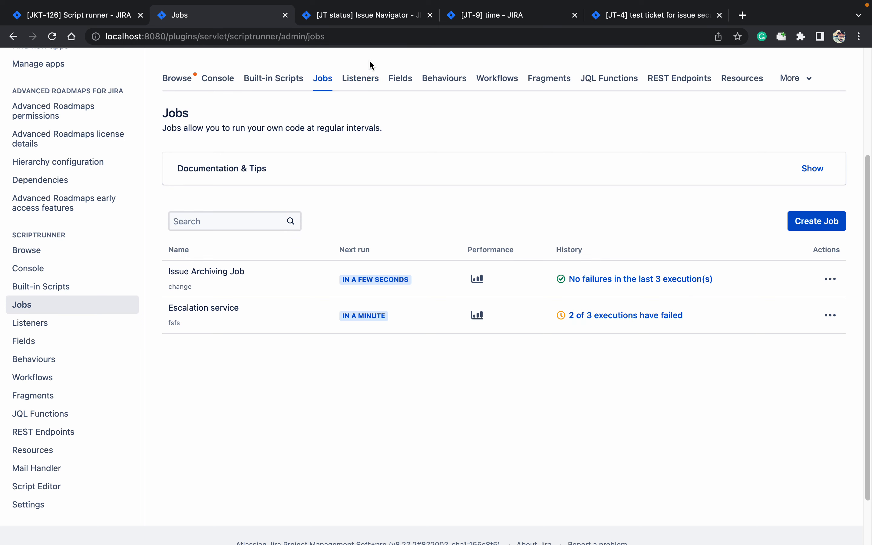
{"action": "left_click", "coordinate": [393, 16]}
{"action": "left_click", "coordinate": [682, 152]}
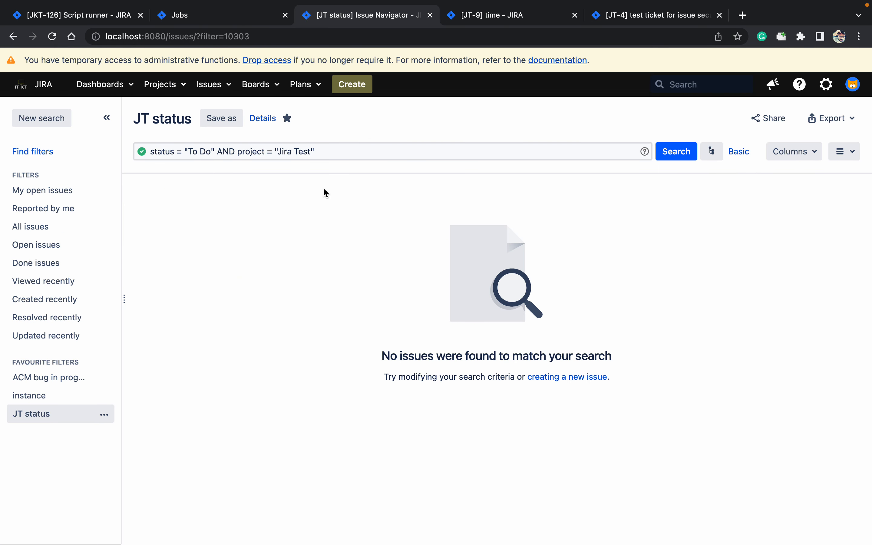
Step: Reload issue JT-9 and review its change history for the status transition made by the Escalation service
{"action": "left_click", "coordinate": [526, 25]}
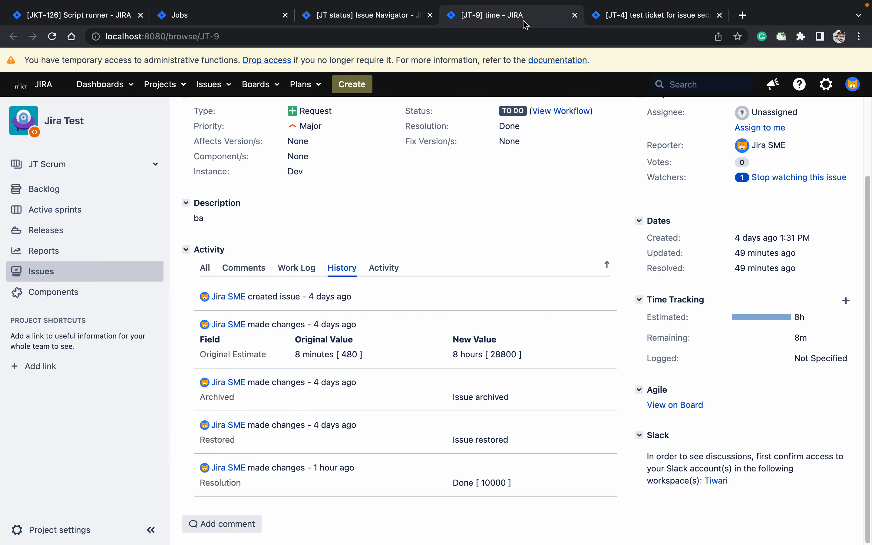
{"action": "left_click", "coordinate": [53, 36]}
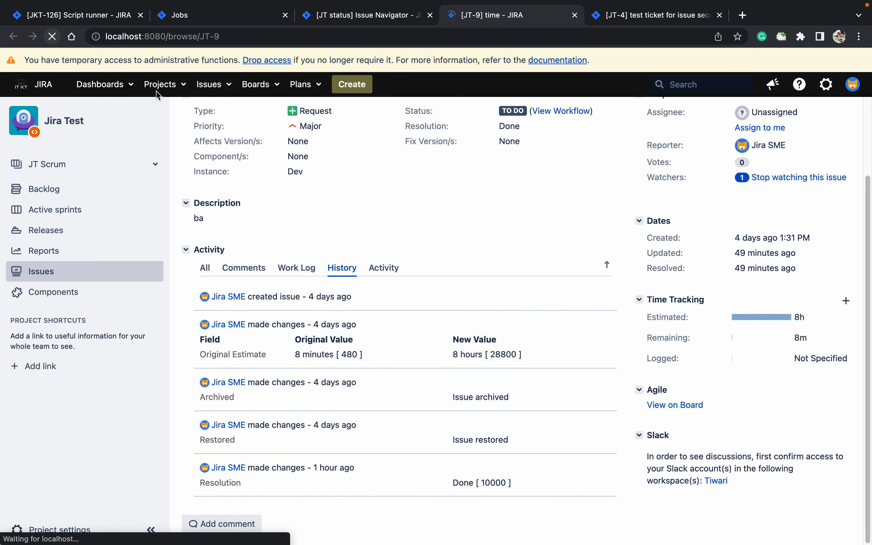
{"action": "scroll", "coordinate": [419, 269], "scroll_direction": "down", "scroll_amount": 4}
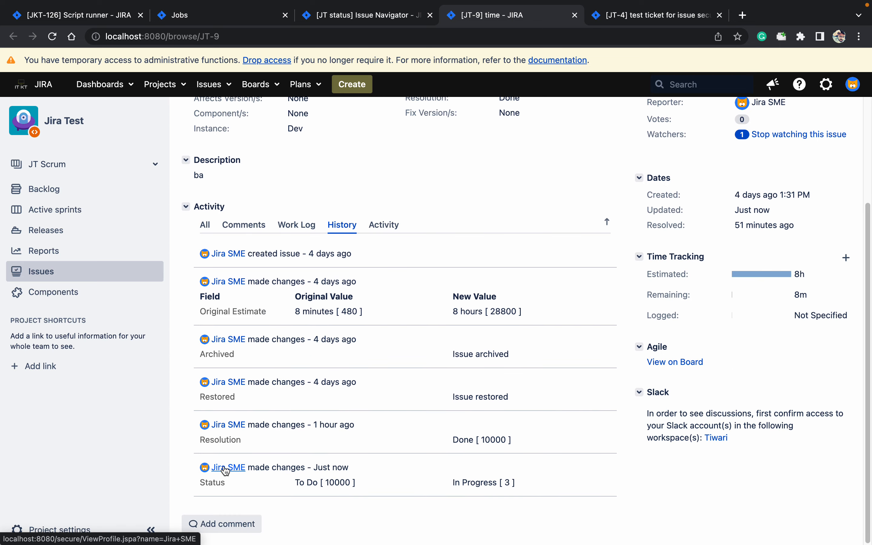
Step: Start creating a Custom scheduled job from the ScriptRunner jobs list
{"action": "left_click", "coordinate": [254, 21]}
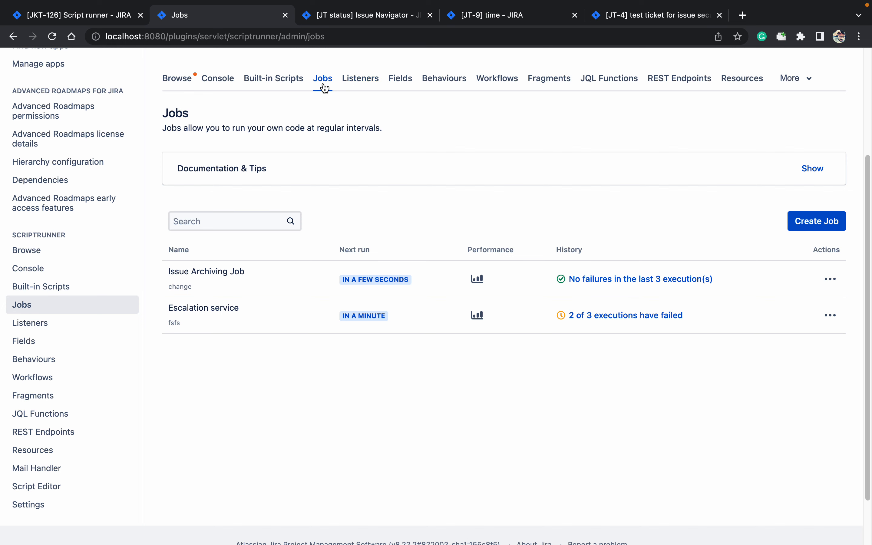
{"action": "left_click", "coordinate": [798, 216]}
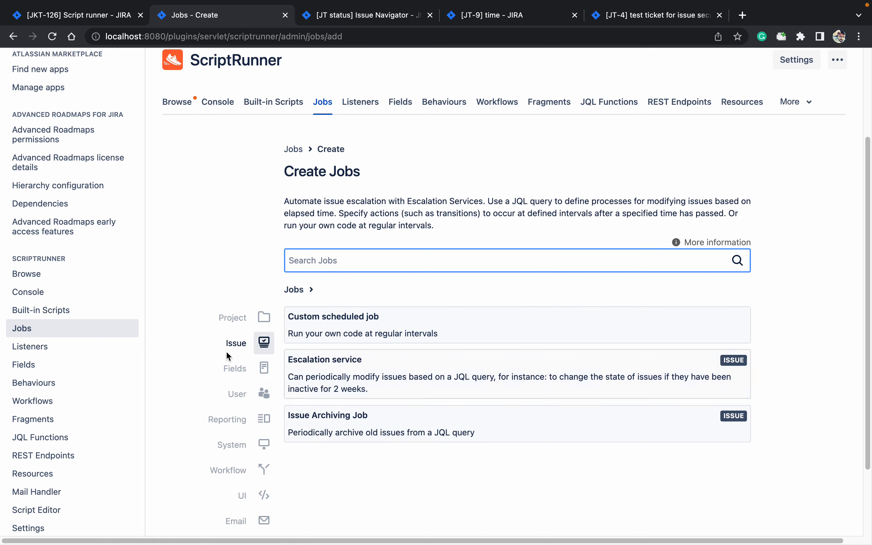
{"action": "left_click", "coordinate": [374, 329]}
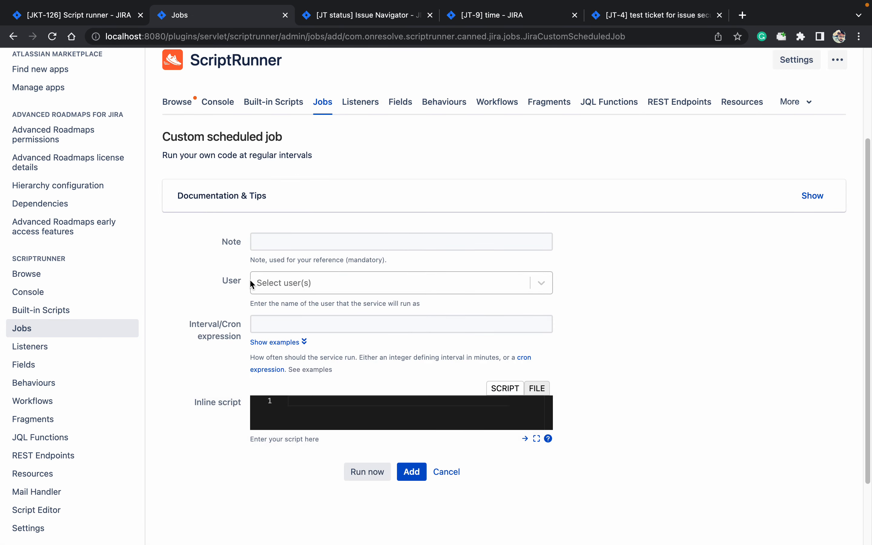